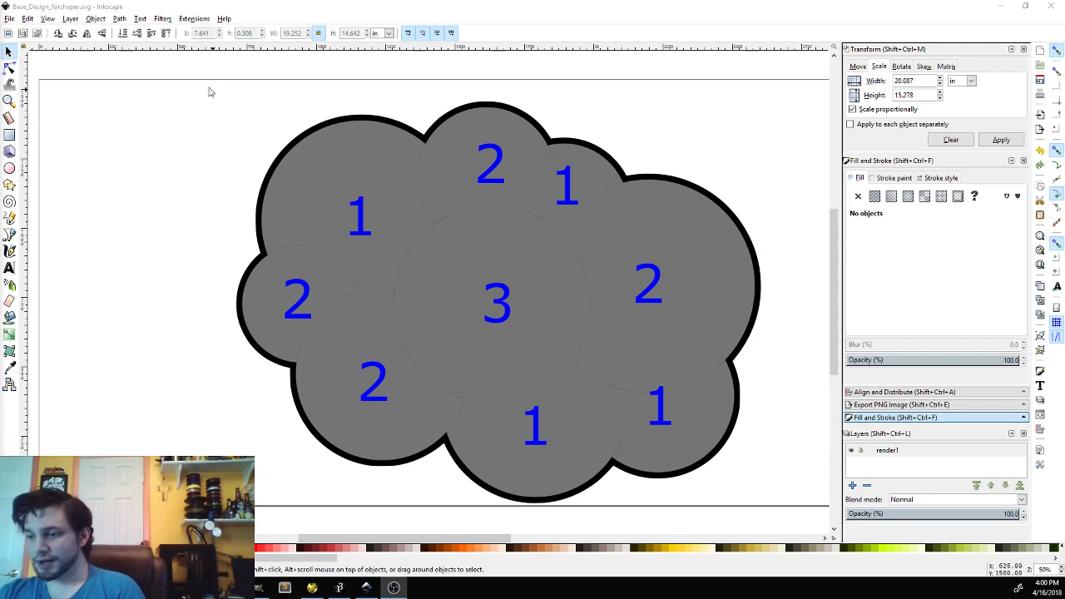
- Select the black outline object behind the cloud instead of the piece labelled 2
left_click(243, 332)
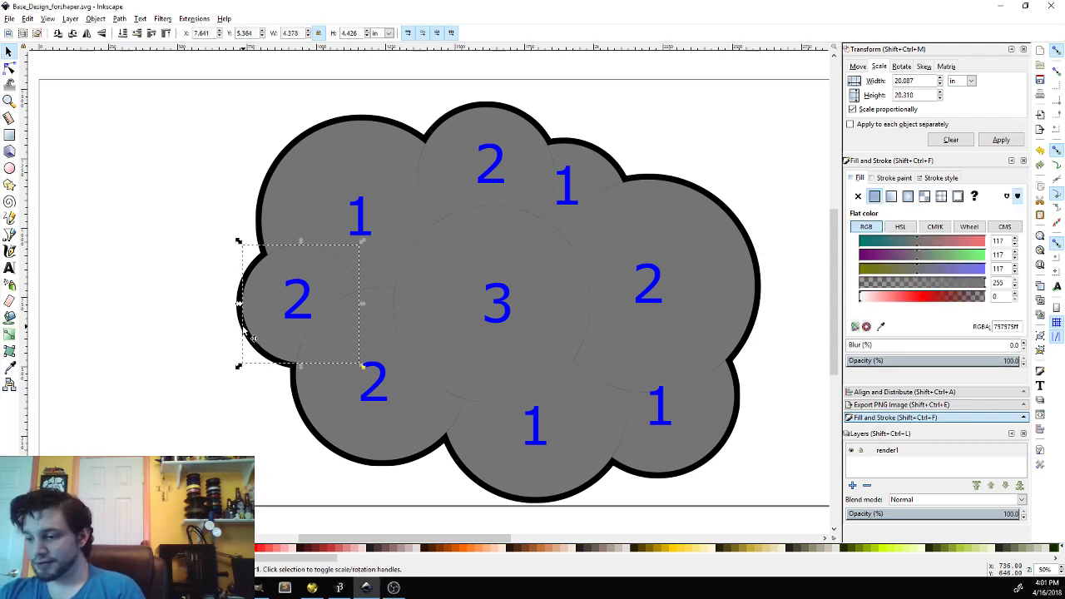
left_click(222, 325)
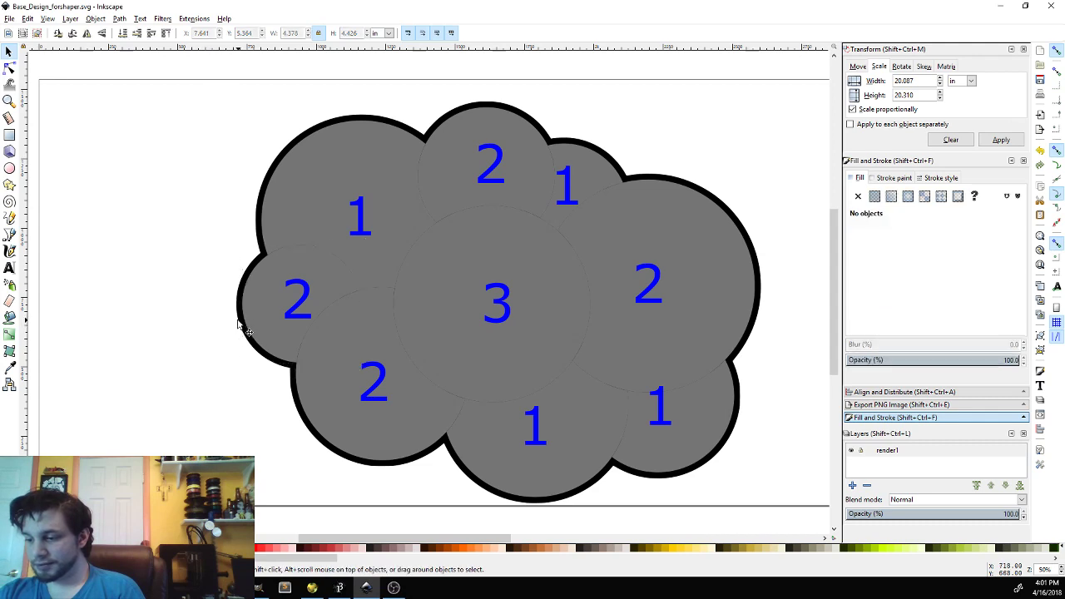
left_click(248, 332)
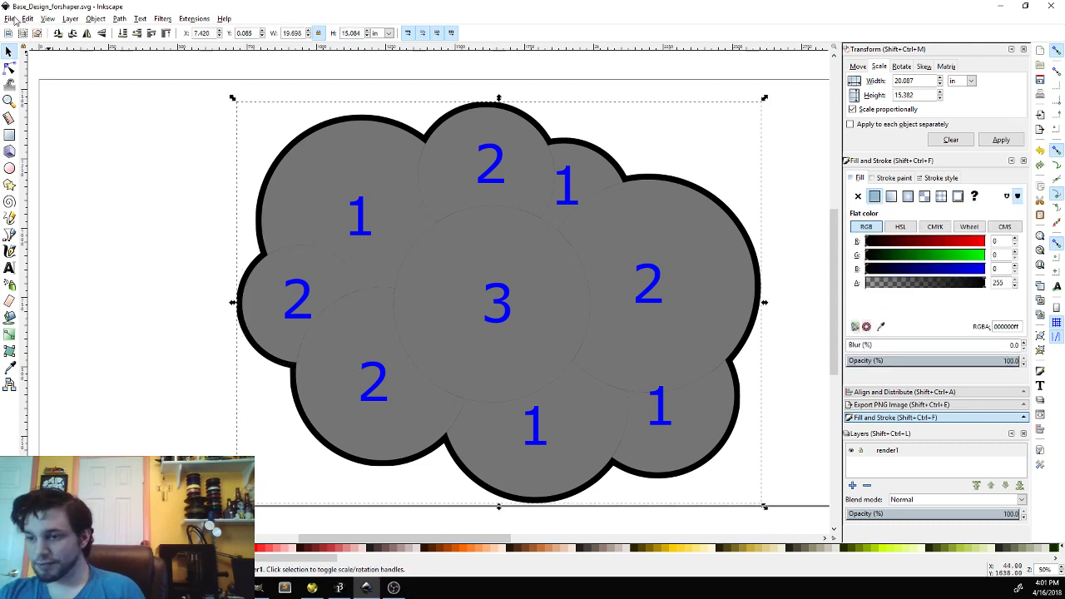
- Use Edit > Invert Selection so all grey cloud pieces and numbers are selected
left_click(12, 20)
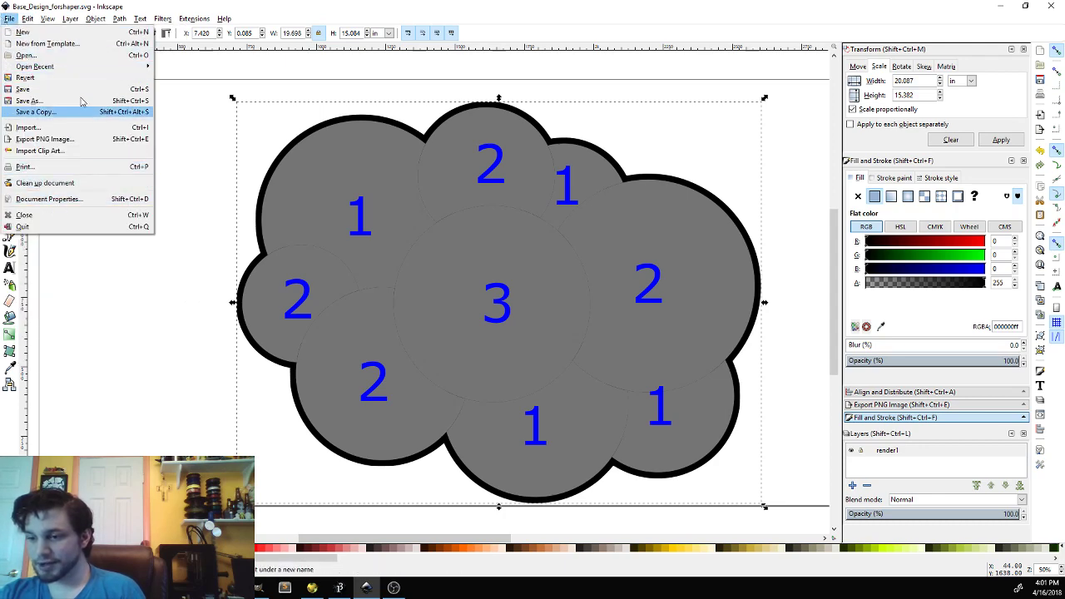
mouse_move(71, 18)
mouse_move(25, 18)
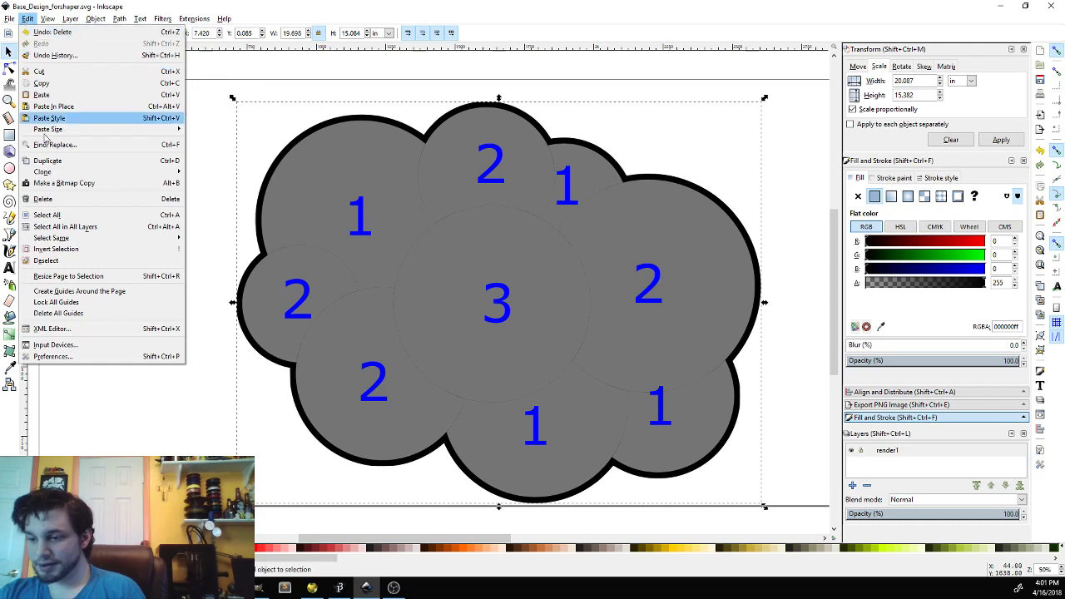
left_click(70, 255)
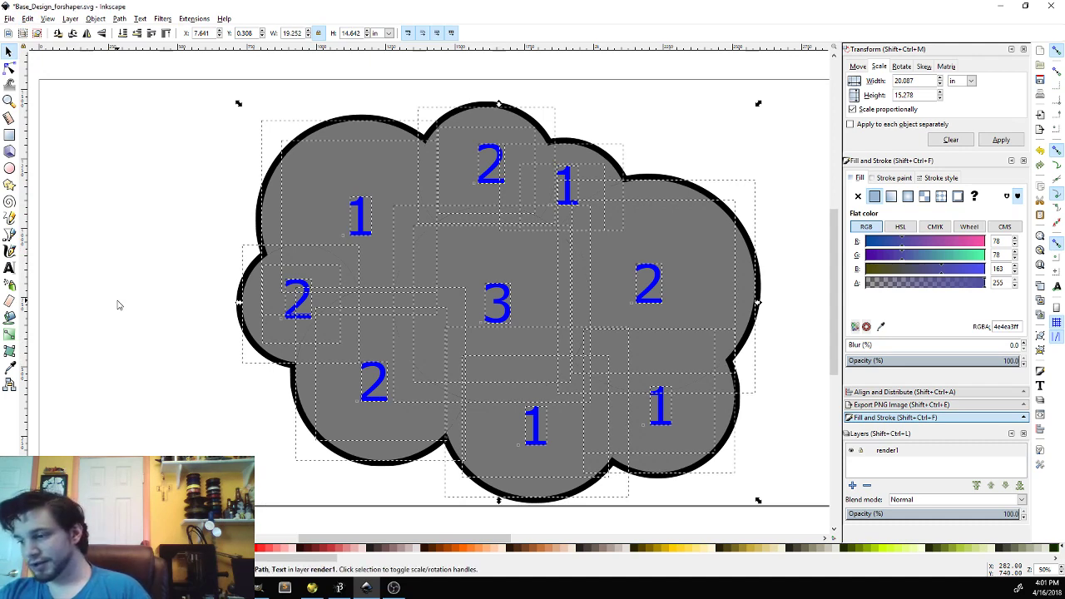
- Combine the selected cloud pieces and numbers into one shape with Path > Union
left_click(107, 20)
mouse_move(120, 23)
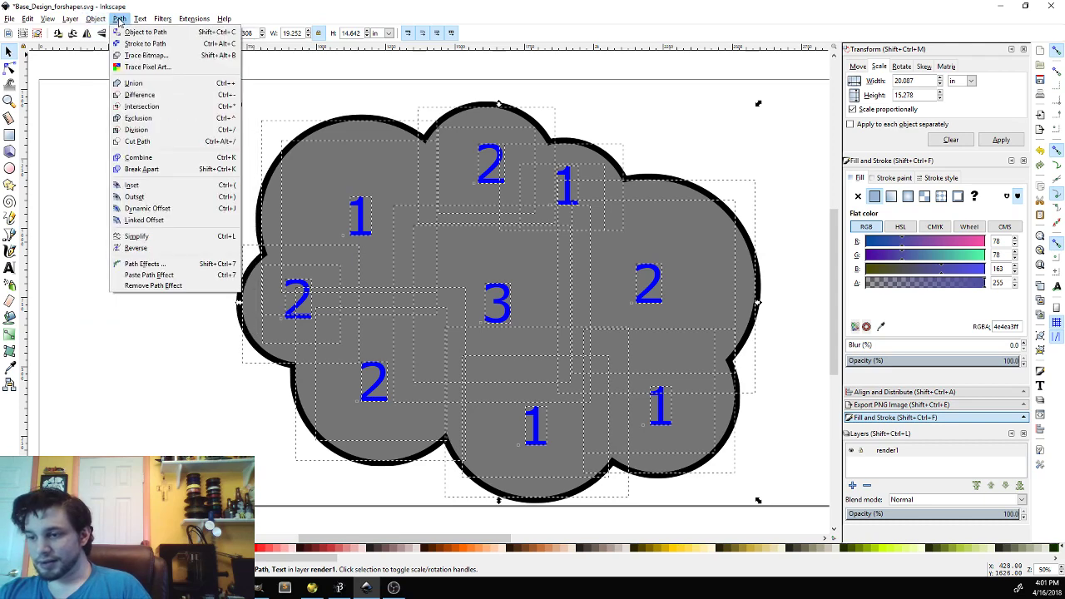
left_click(134, 83)
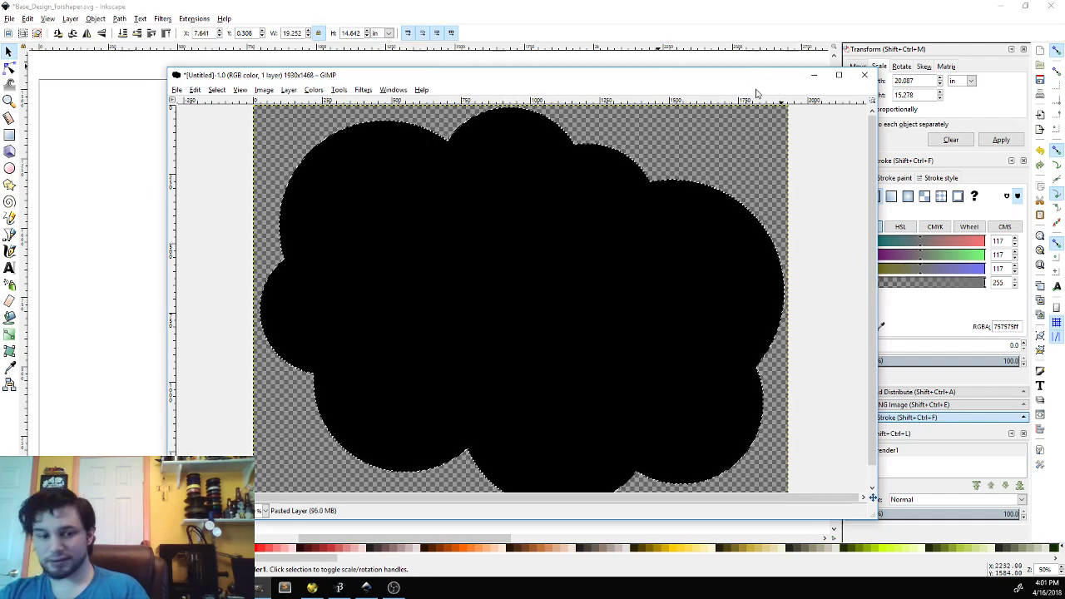
- Copy the merged grey cloud in Inkscape and clear the selection in GIMP
left_click(563, 25)
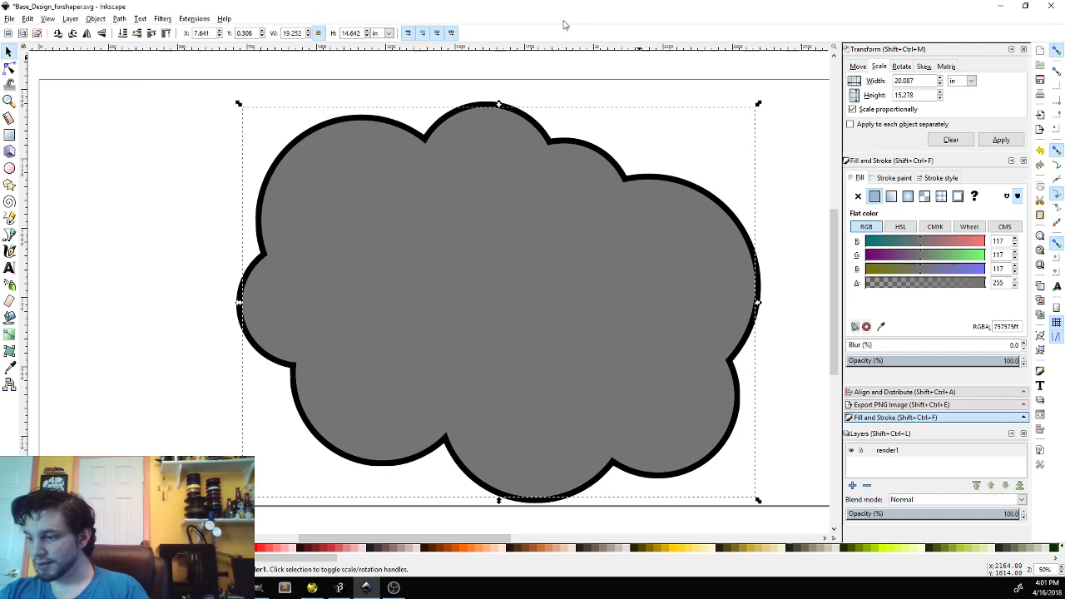
right_click(536, 272)
left_click(565, 317)
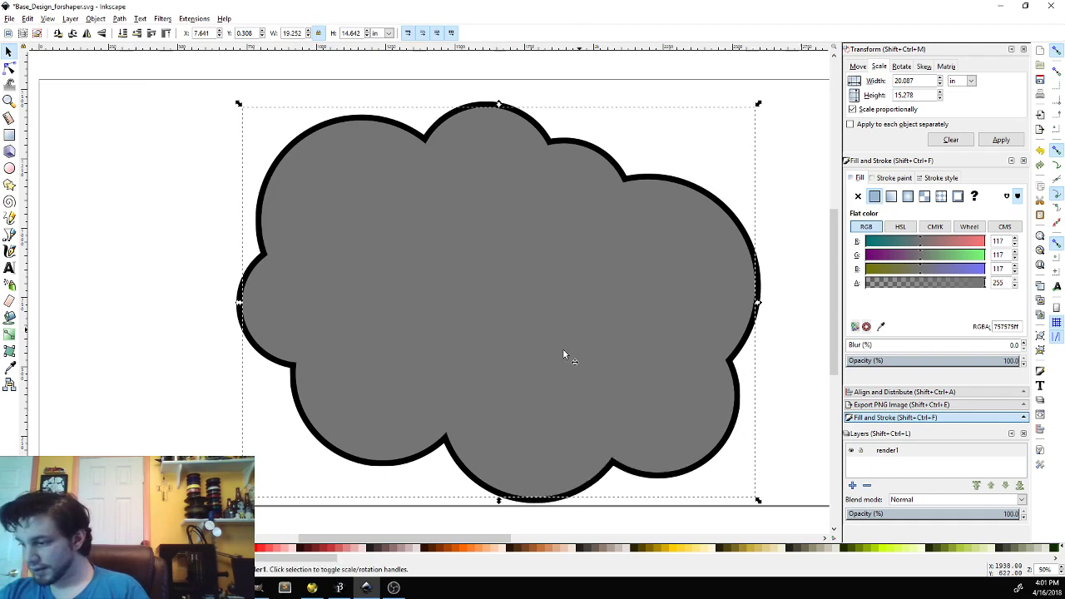
left_click(259, 588)
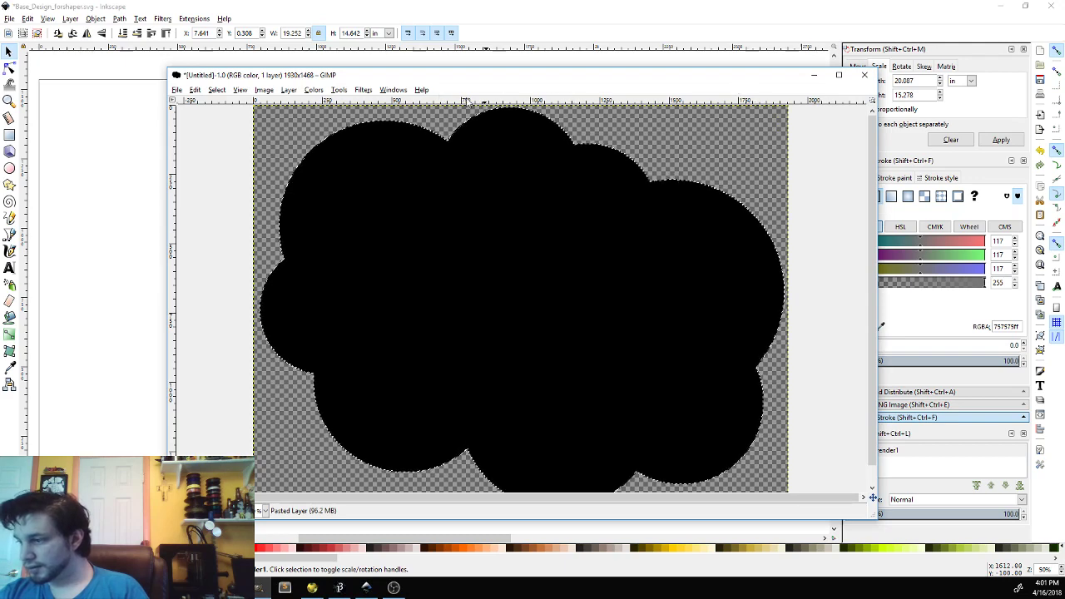
left_click(217, 90)
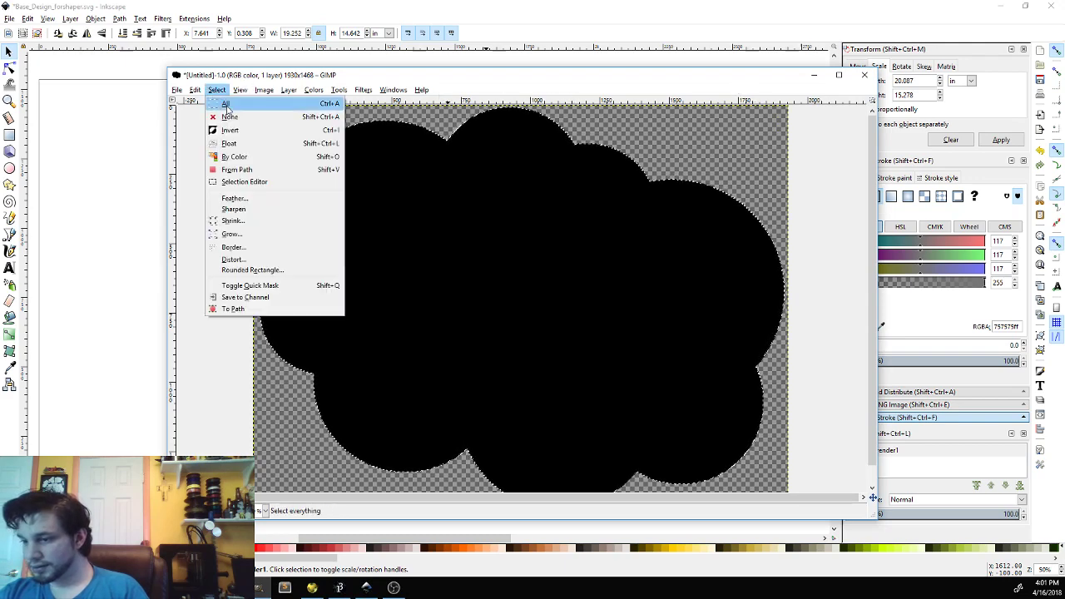
left_click(229, 117)
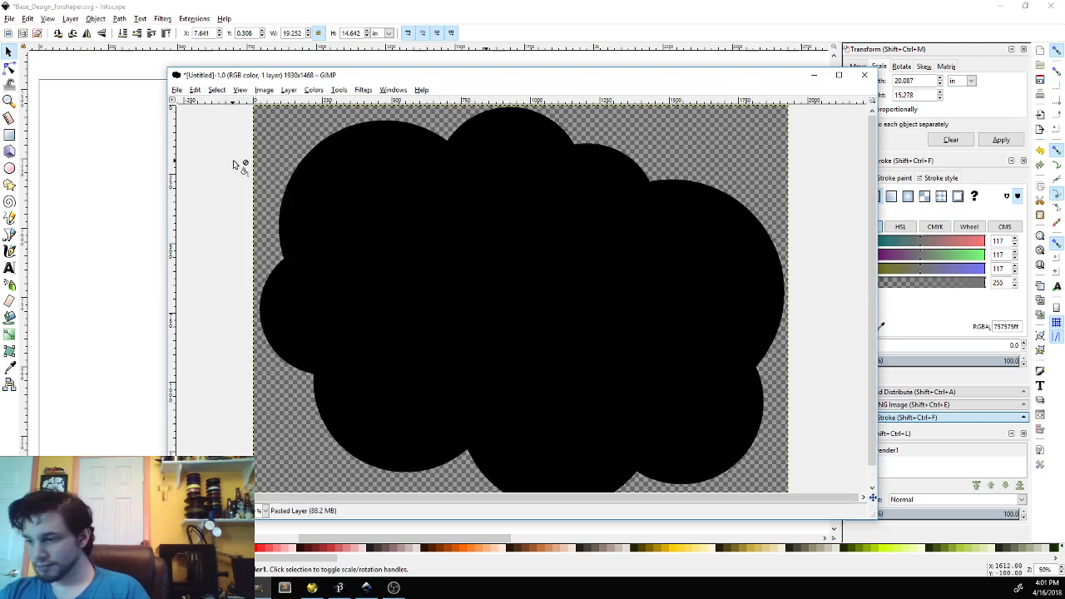
- Close the black silhouette image unsaved and paste the grey cloud as a new image
left_click(175, 90)
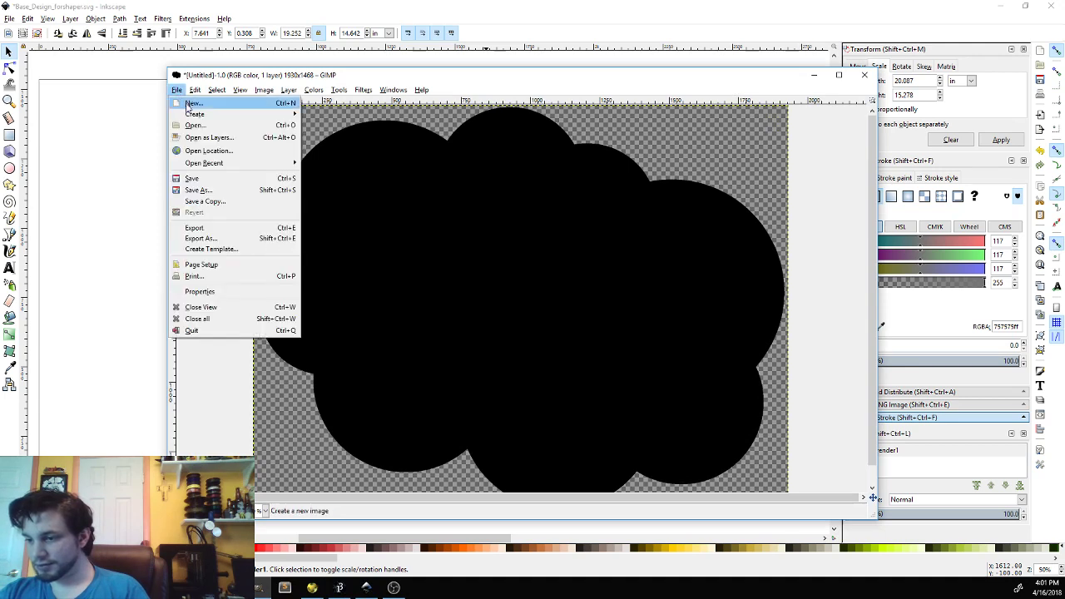
left_click(188, 104)
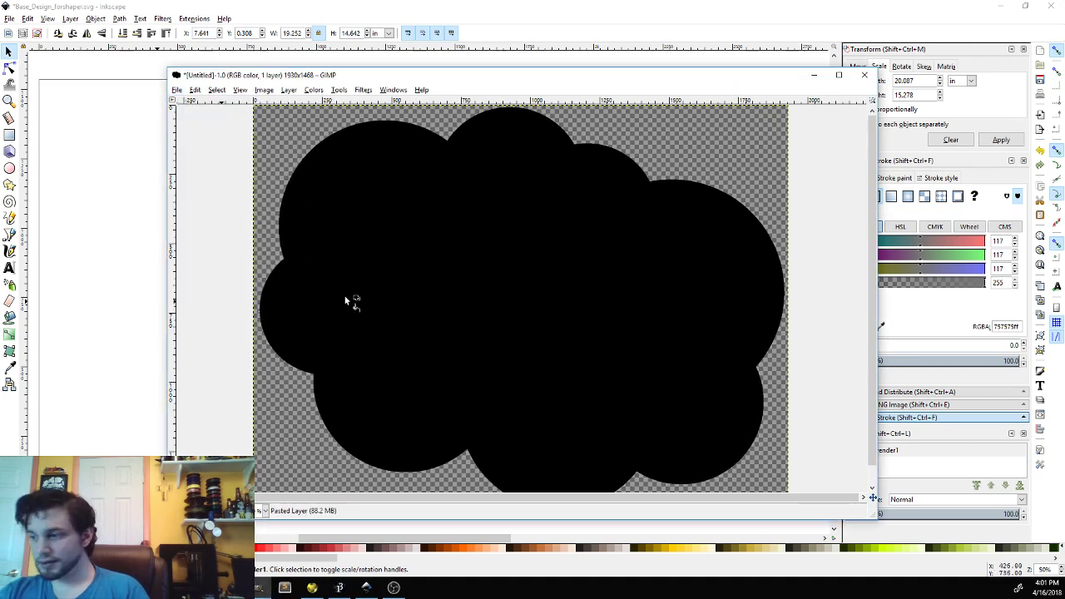
left_click(865, 75)
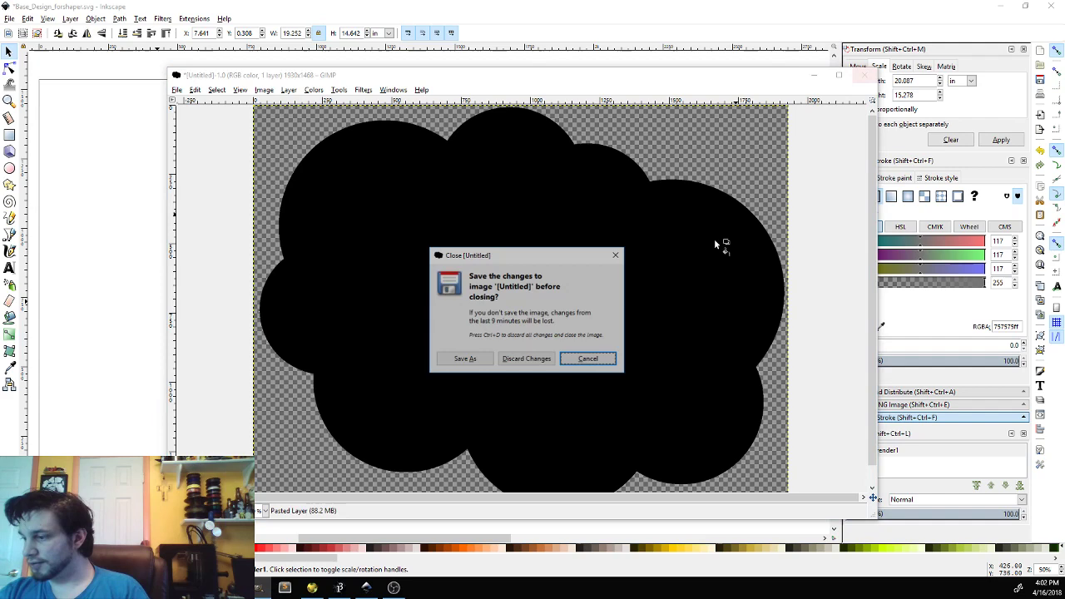
left_click(532, 361)
key("ctrl+shift+v")
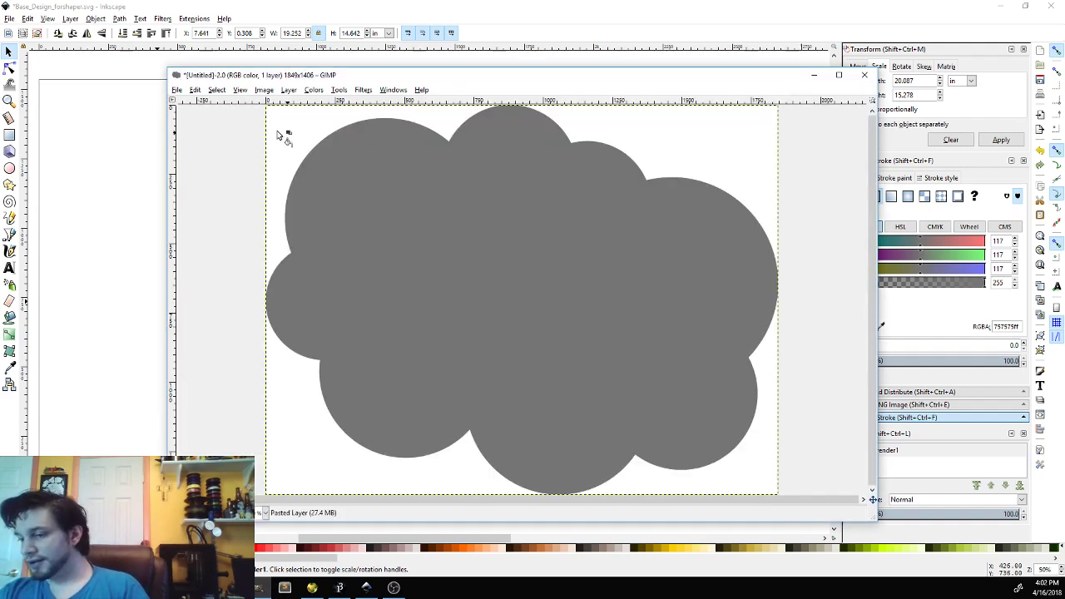
- Resize the canvas to 2076 × 1579 px with the cloud offset to 91, 87
left_click(264, 91)
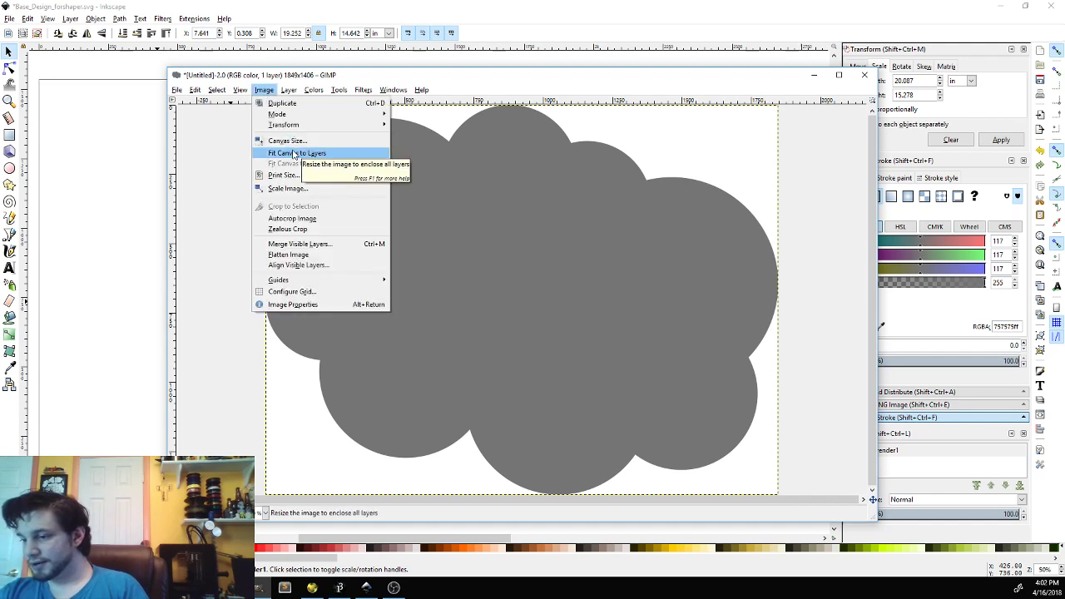
left_click(285, 141)
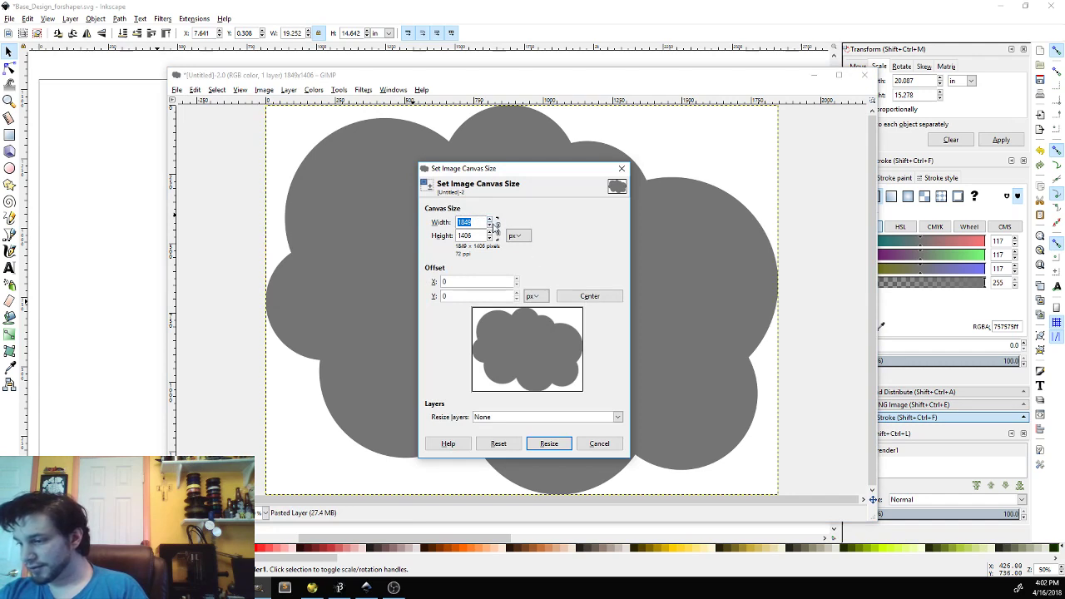
left_click(490, 223)
left_click(489, 218)
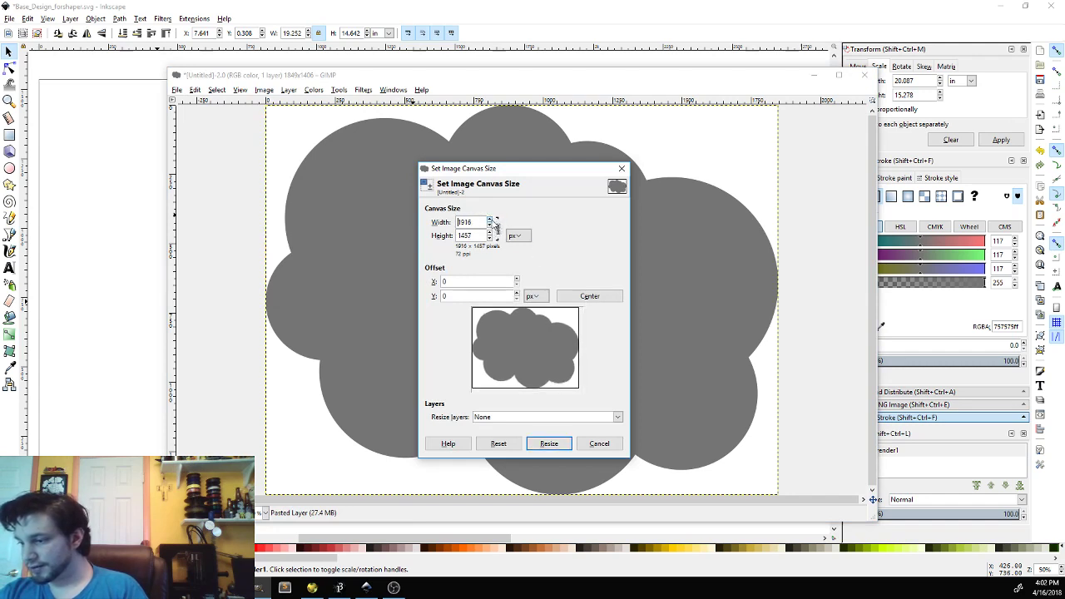
left_click(517, 279)
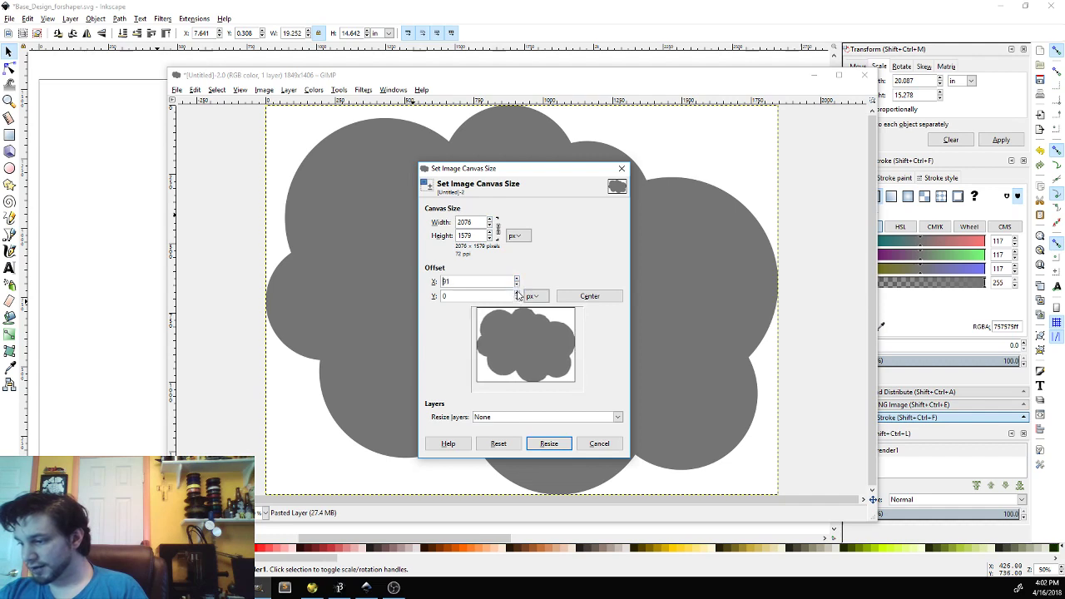
left_click(517, 293)
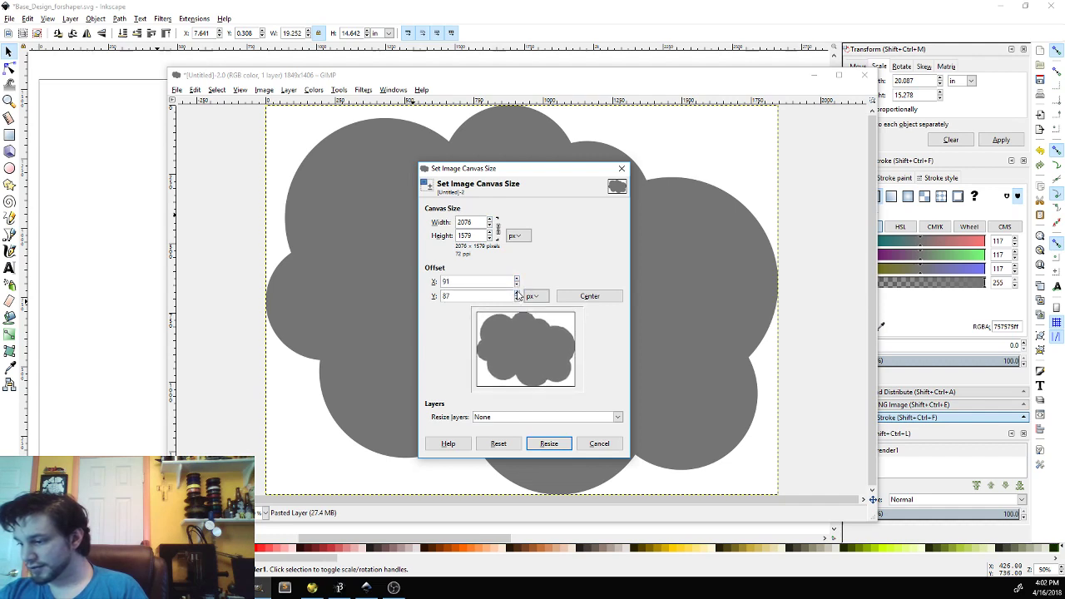
left_click(549, 442)
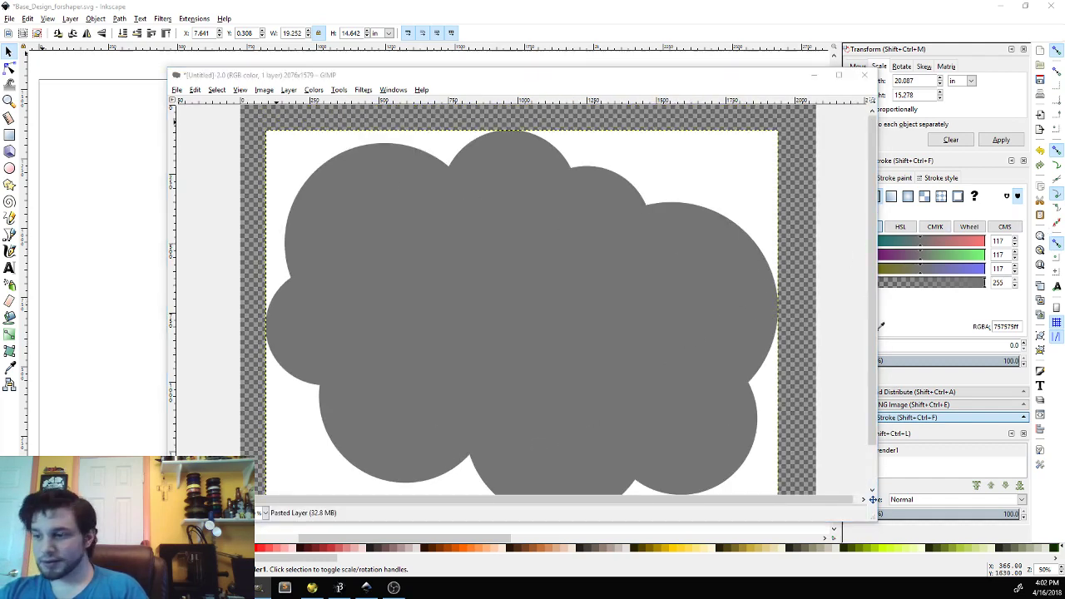
- Show the Layers dock and apply Layer to Image Size to the Pasted Layer
key("ctrl+l")
left_click_drag(74, 77, 116, 77)
right_click(125, 153)
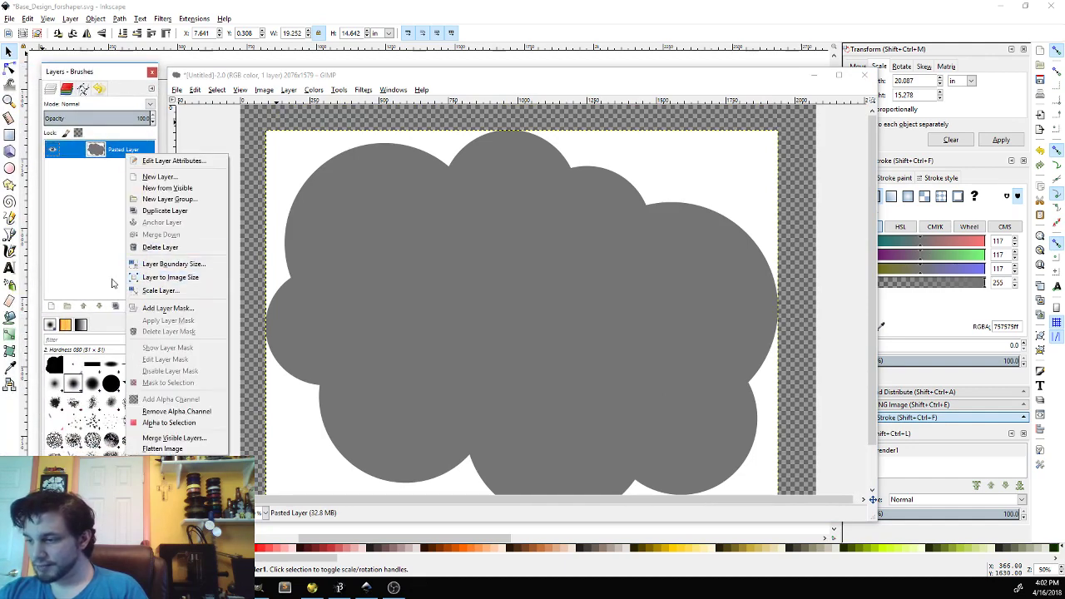
left_click(219, 265)
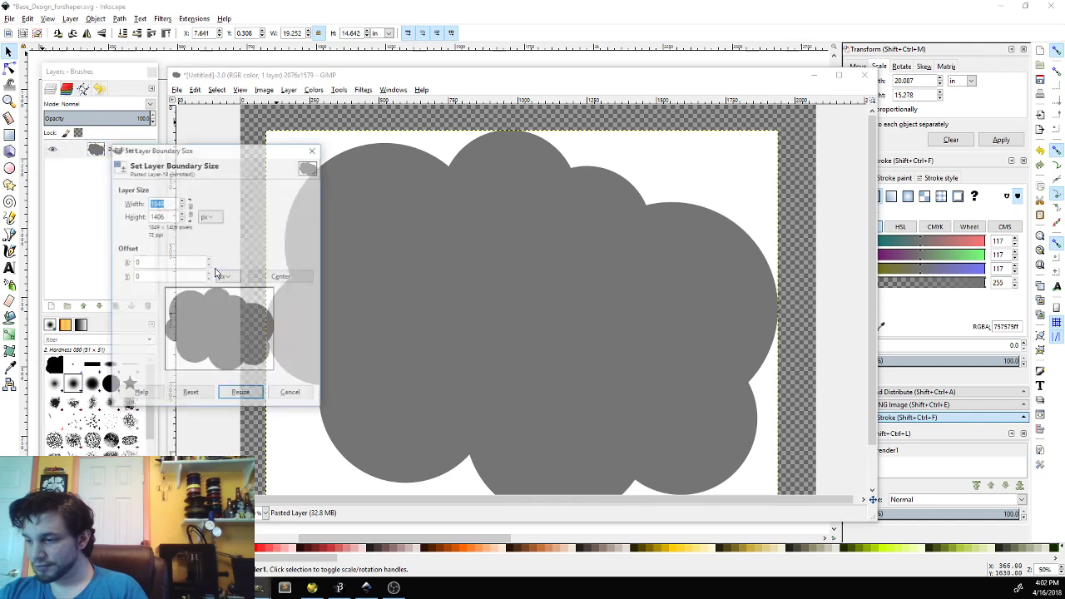
left_click(287, 396)
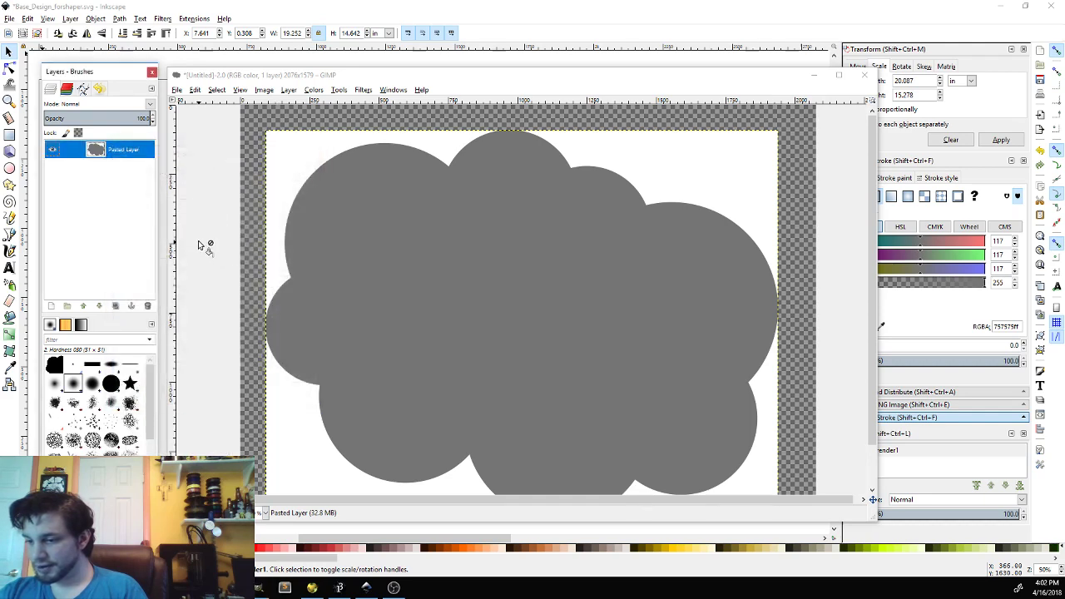
right_click(128, 149)
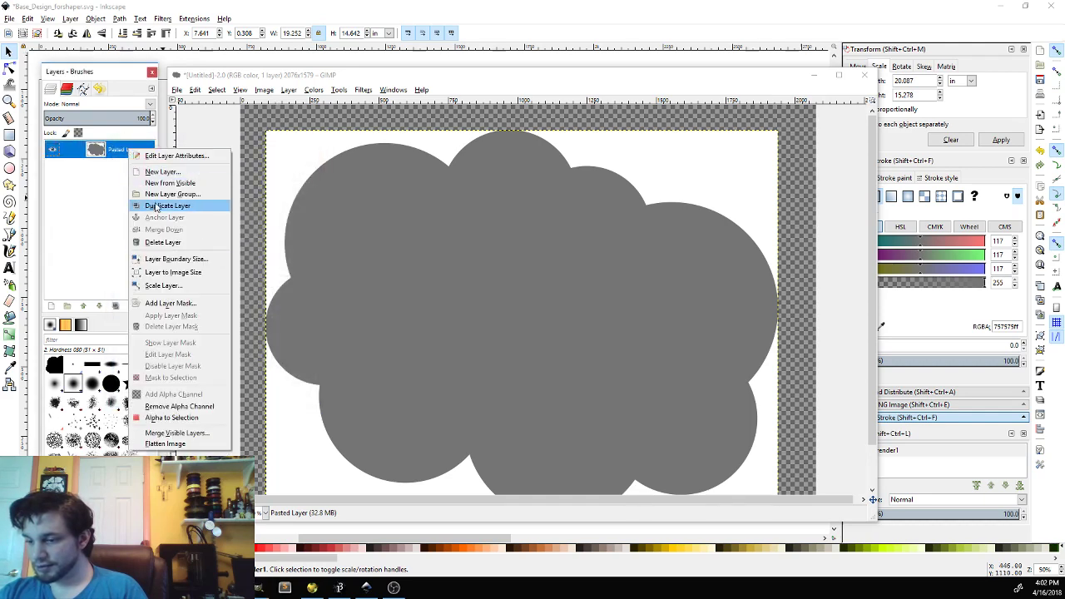
left_click(174, 273)
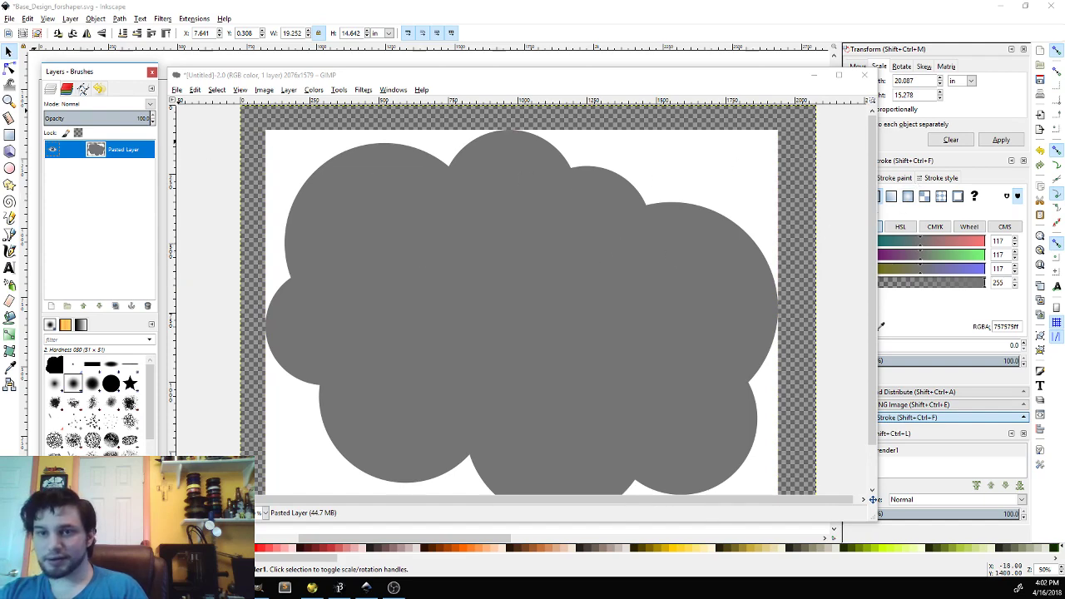
- Fuzzy-select the white background and delete it, leaving transparency around the cloud
key("ctrl+b")
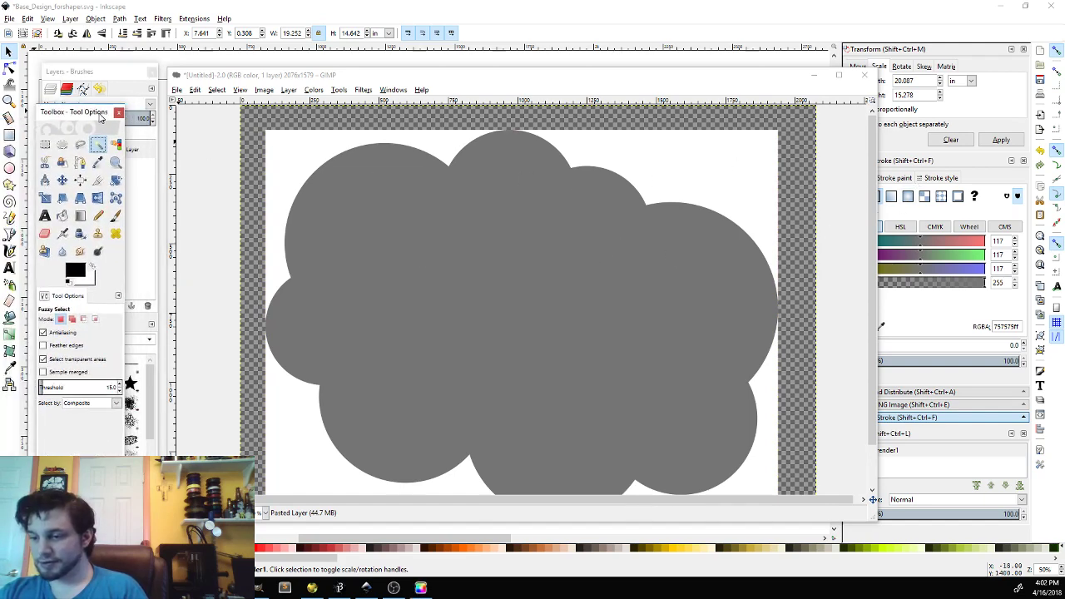
left_click(291, 171)
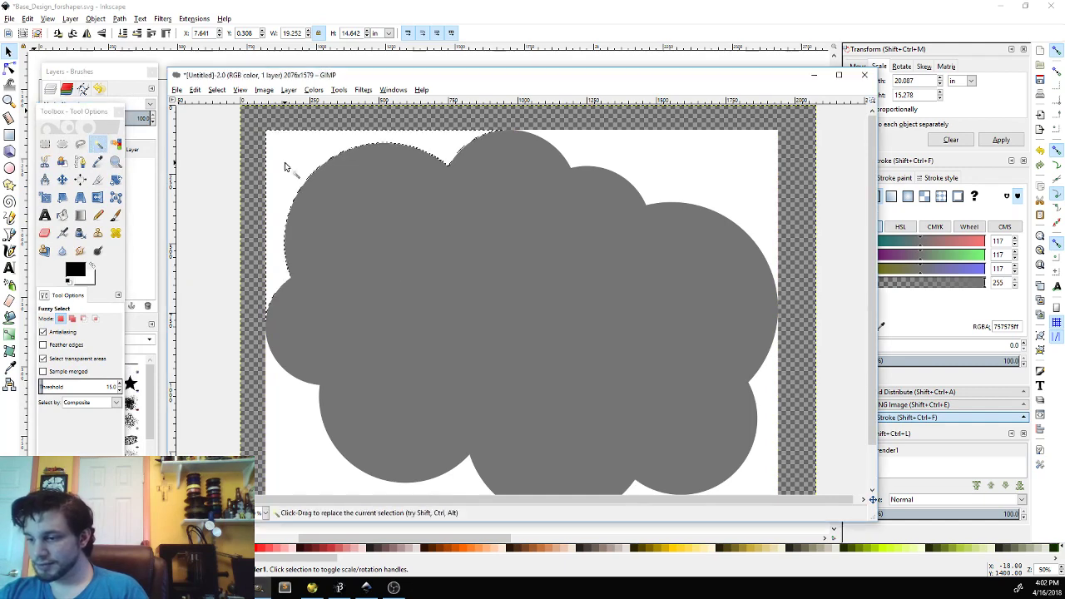
key("Delete")
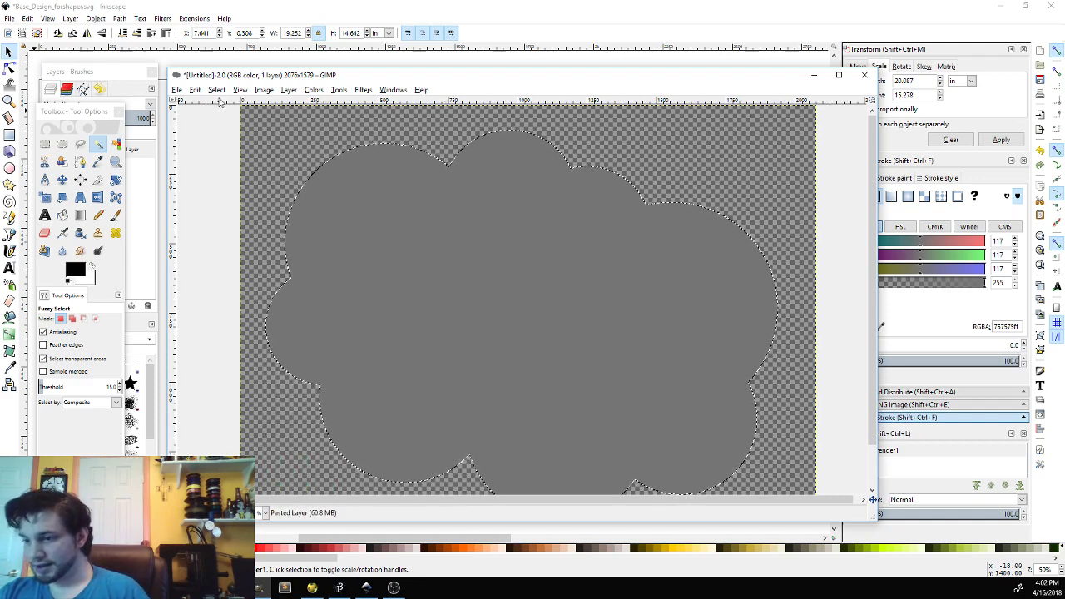
- Grow the selection slightly beyond the cloud edge and clear the grey pixels inside
left_click(216, 90)
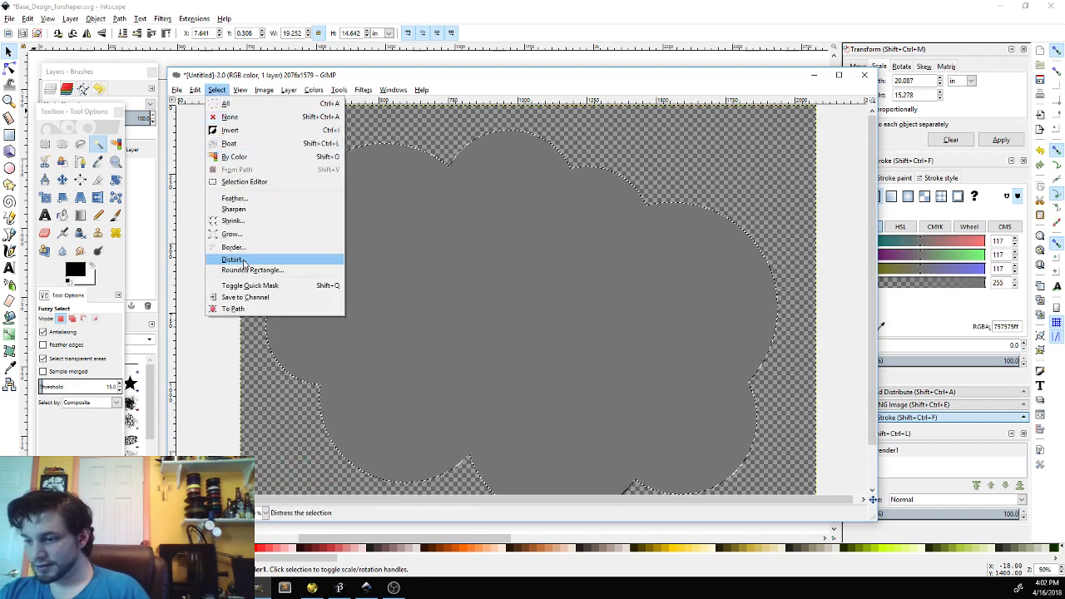
left_click(241, 237)
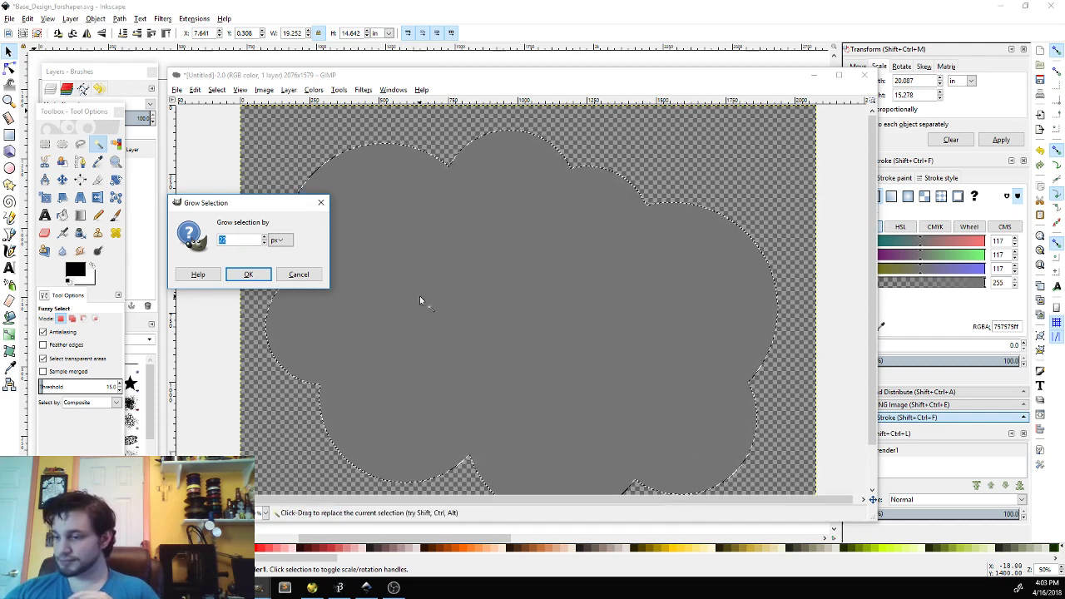
left_click(248, 274)
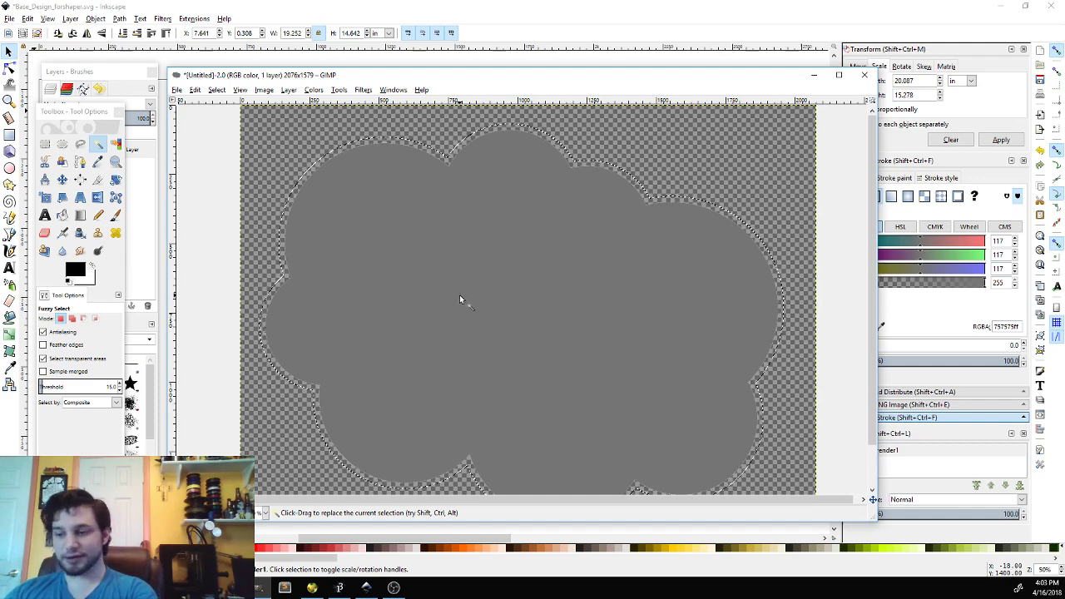
key("Delete")
left_click(63, 215)
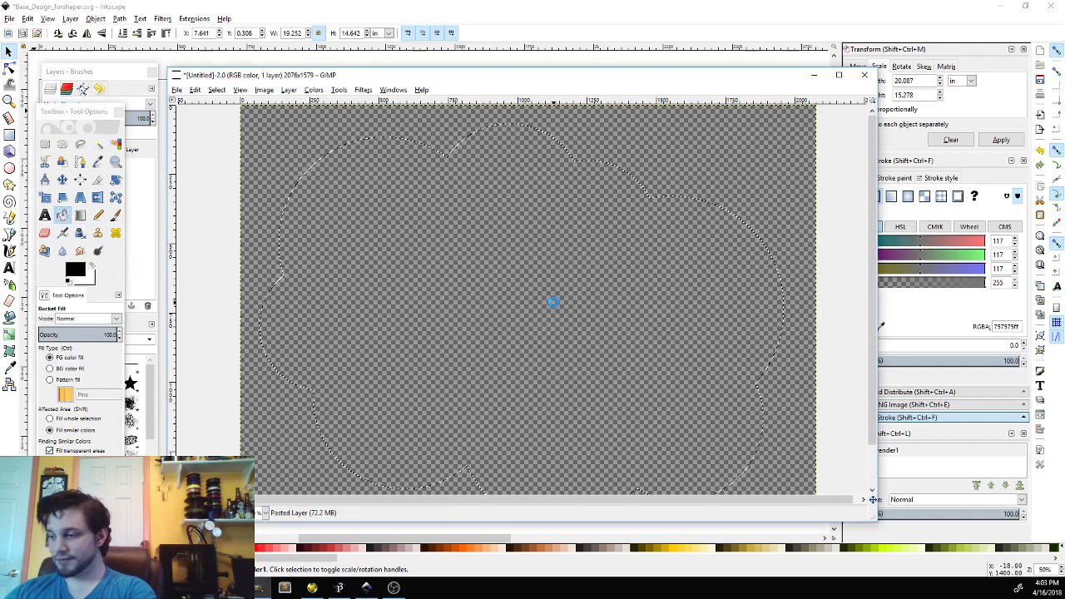
- Bucket-fill the grown selection black, cut it, then close the image and GIMP unsaved
left_click(554, 302)
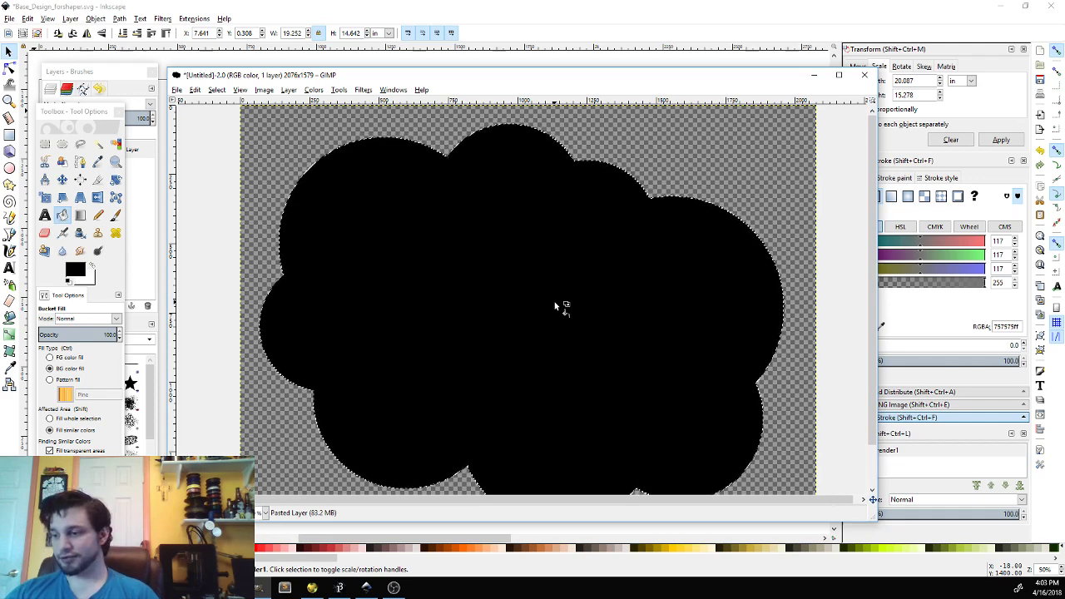
key("ctrl+x")
left_click(865, 75)
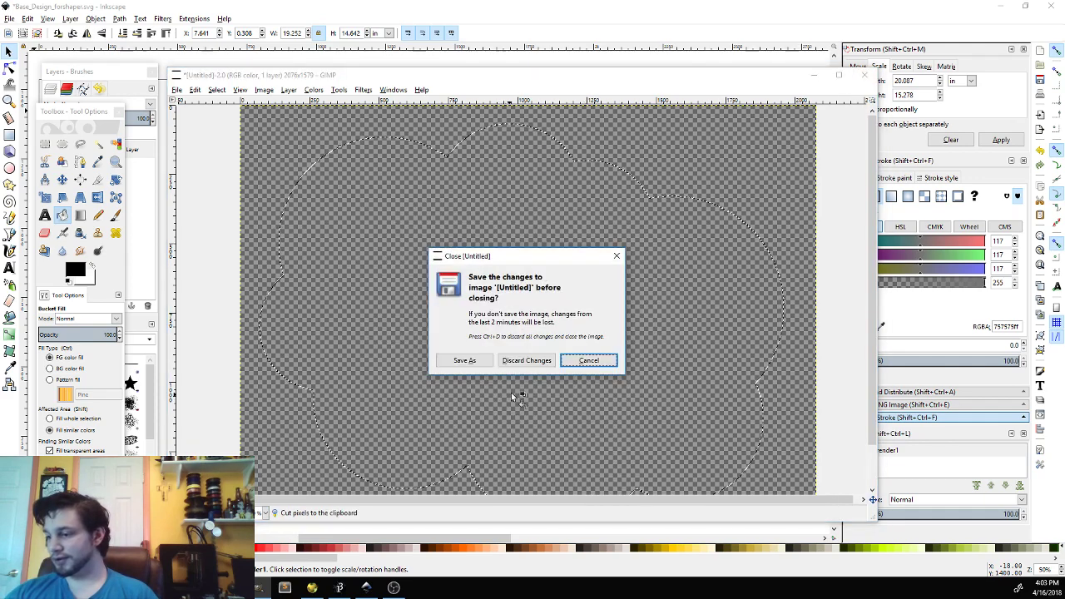
left_click(526, 360)
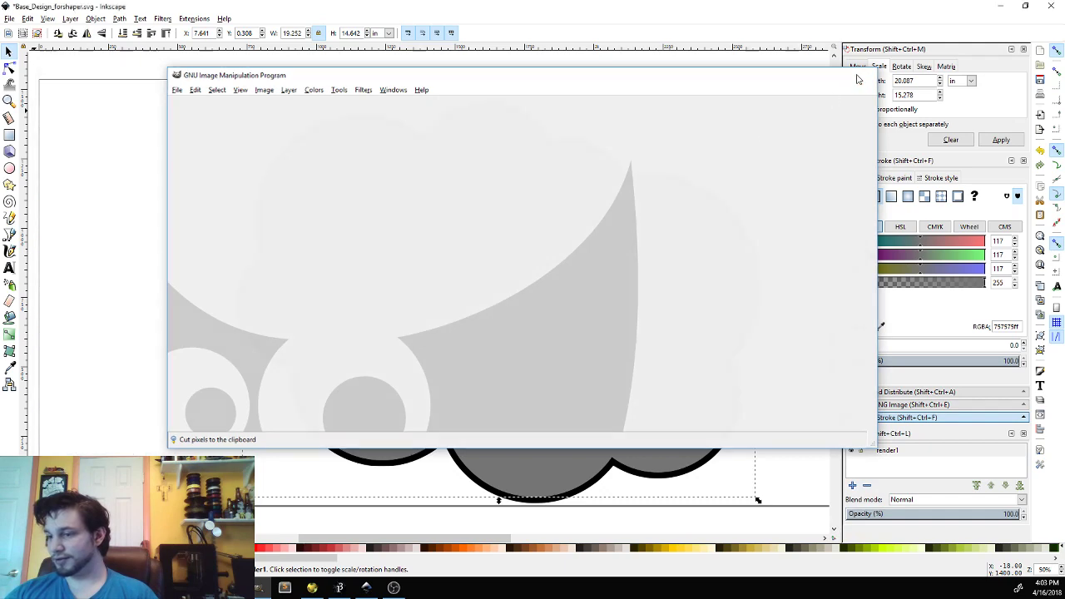
left_click(860, 78)
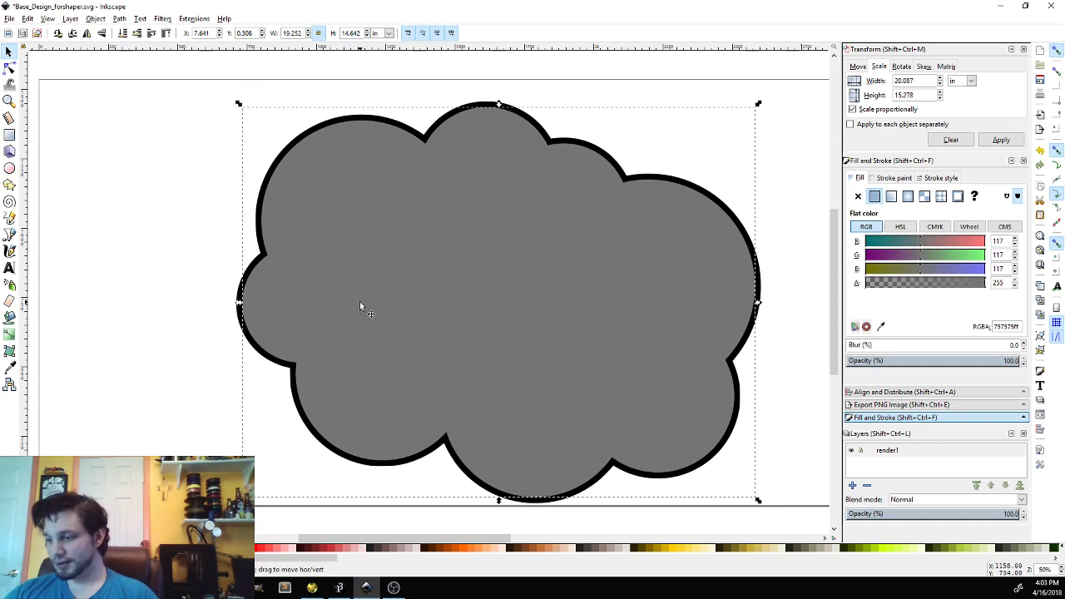
- Undo to restore the blue number labels, save Base_Design_forshaper.svg, and launch GIMP
scroll(430, 317, "down", 3)
scroll(430, 317, "up", 8)
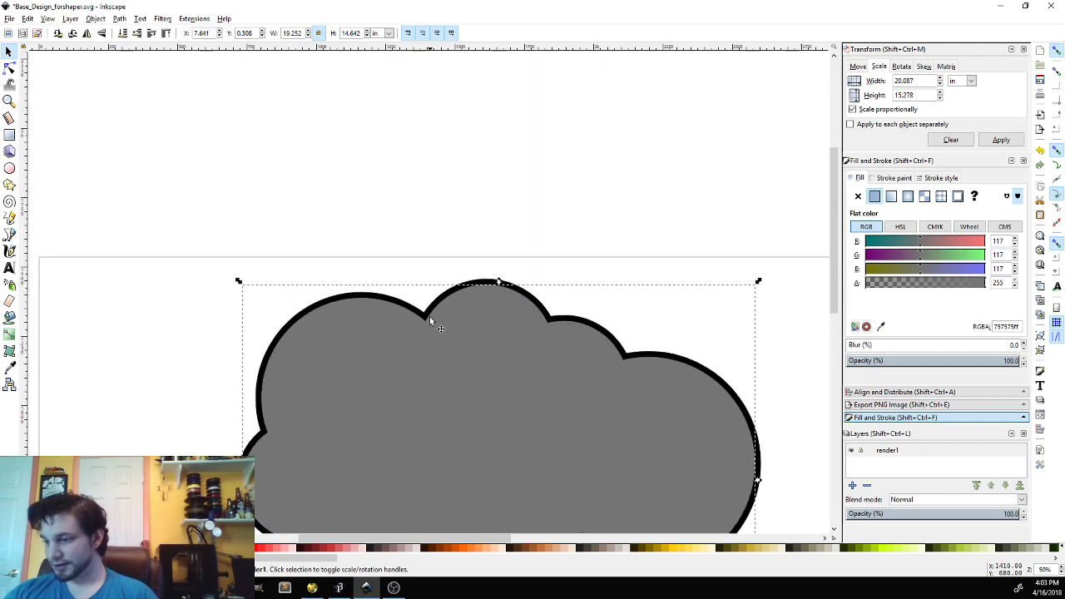
scroll(429, 317, "down", 4)
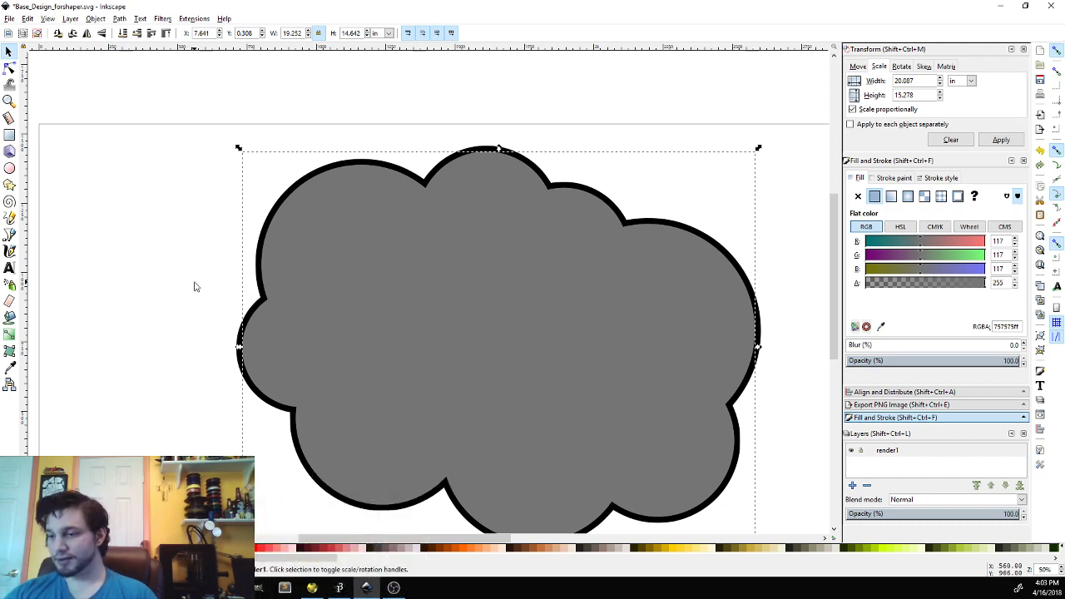
key("ctrl+z")
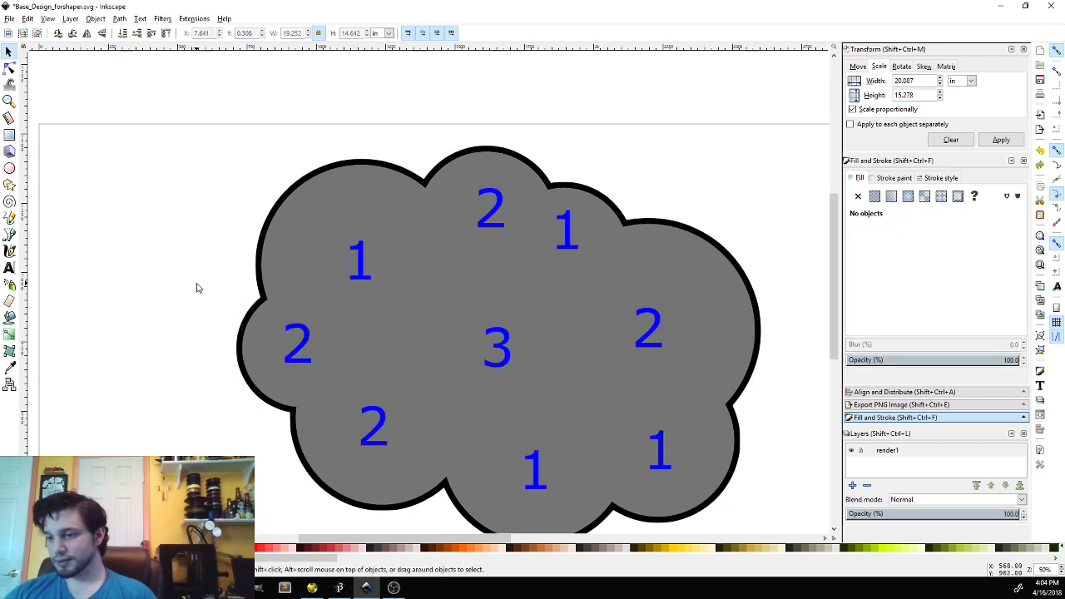
key("ctrl+s")
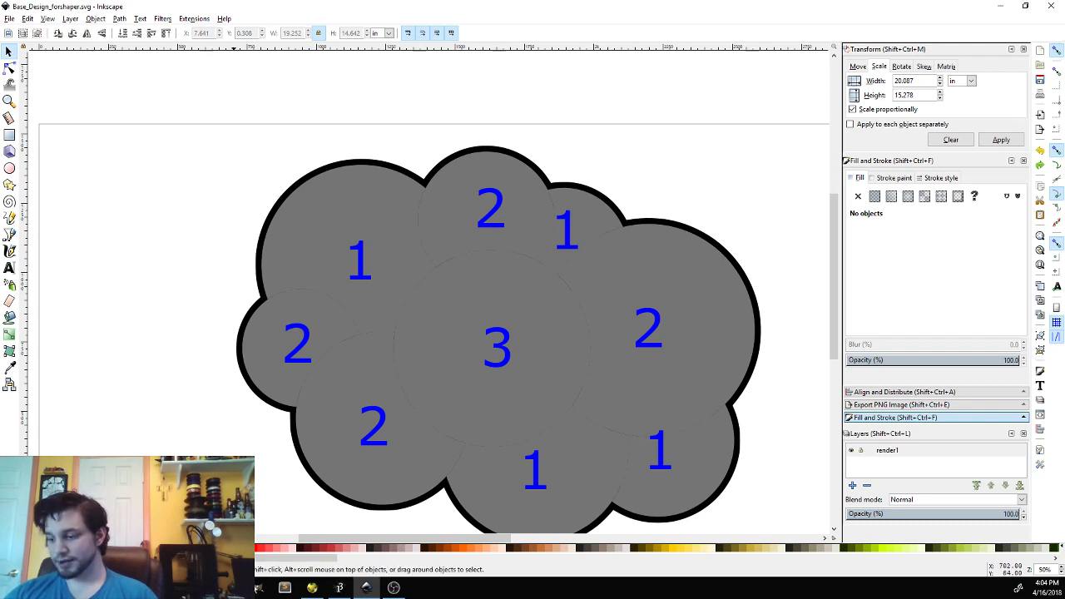
left_click(260, 588)
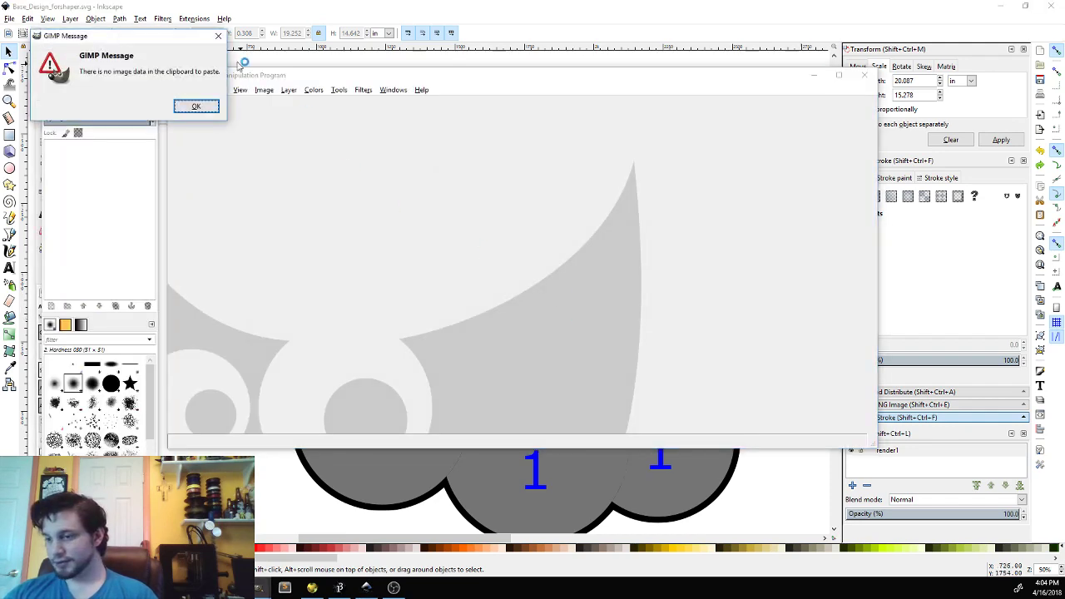
- Dismiss GIMP's empty-clipboard warning, close GIMP, undo to the dark red cloud, and select it with its outline
left_click(203, 106)
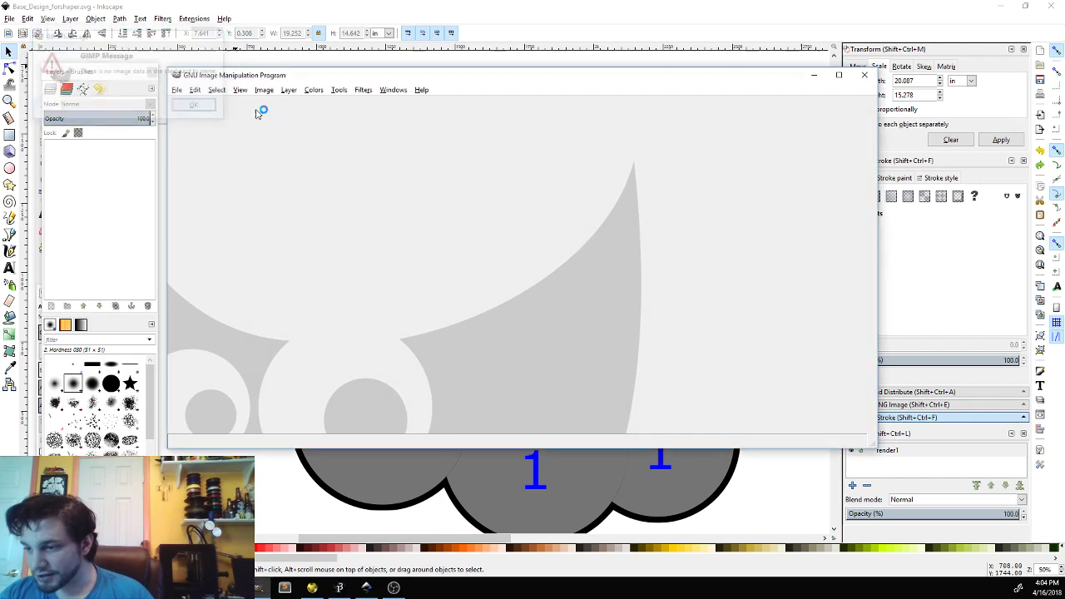
left_click(864, 75)
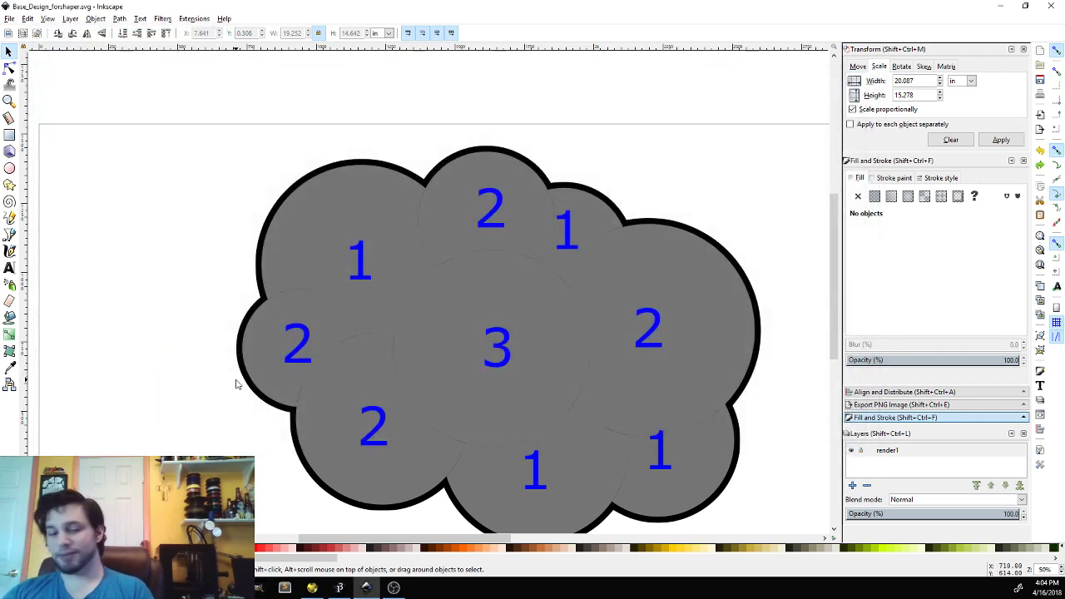
key("ctrl+z")
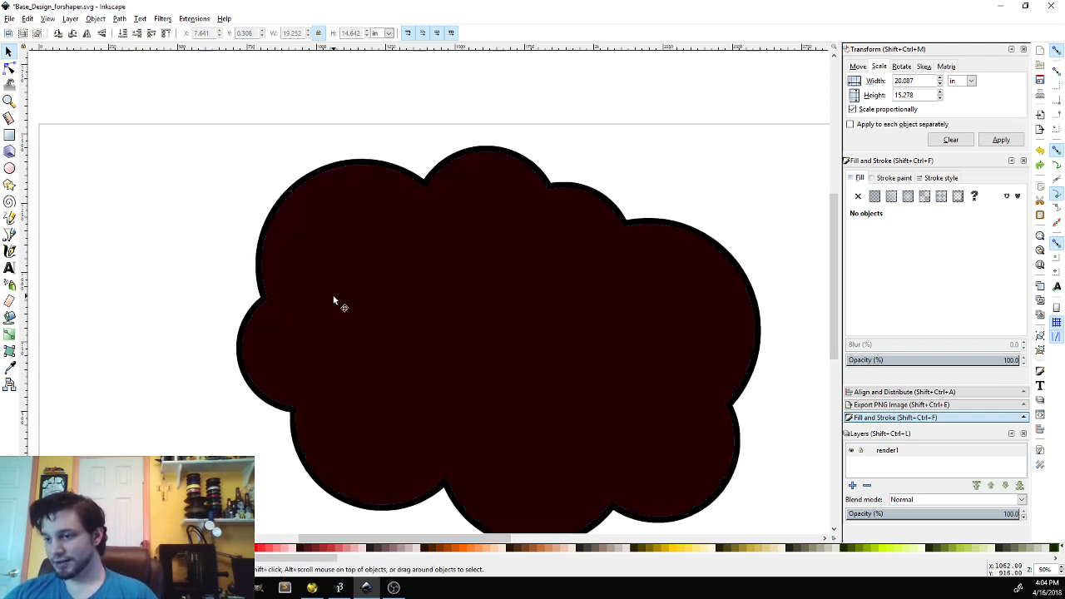
left_click(334, 302)
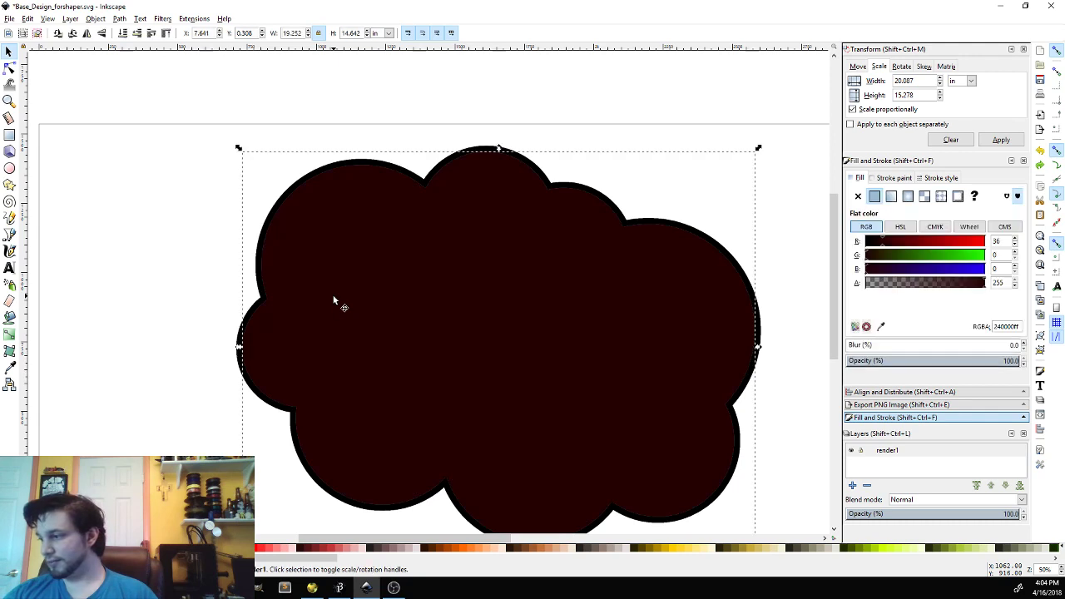
left_click(239, 364)
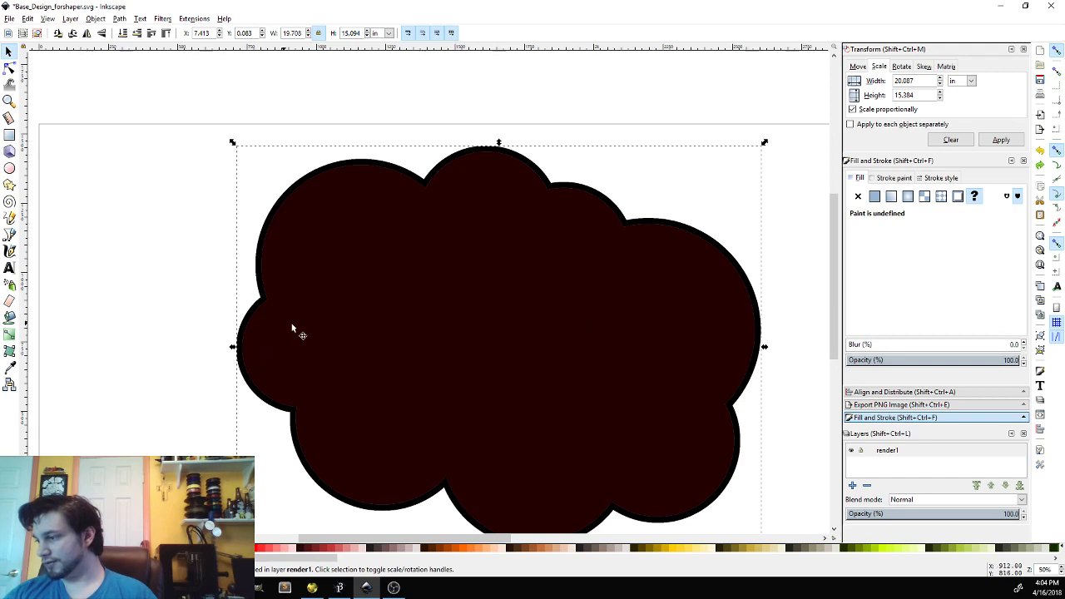
- Place a black cloud copy over the dark-red cloud, shifted up and to the left
left_click(119, 19)
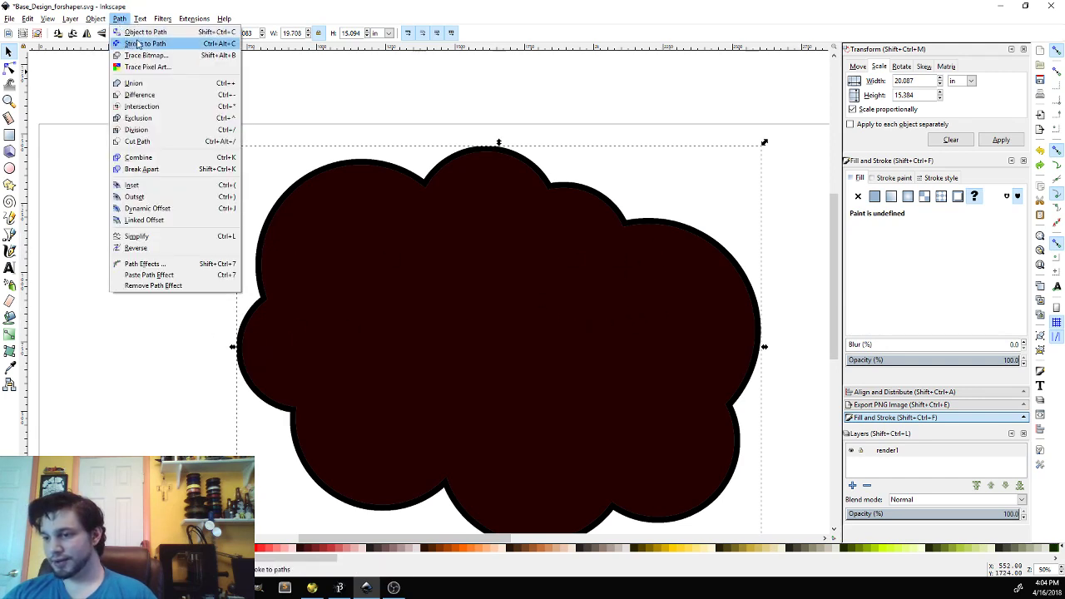
mouse_move(69, 18)
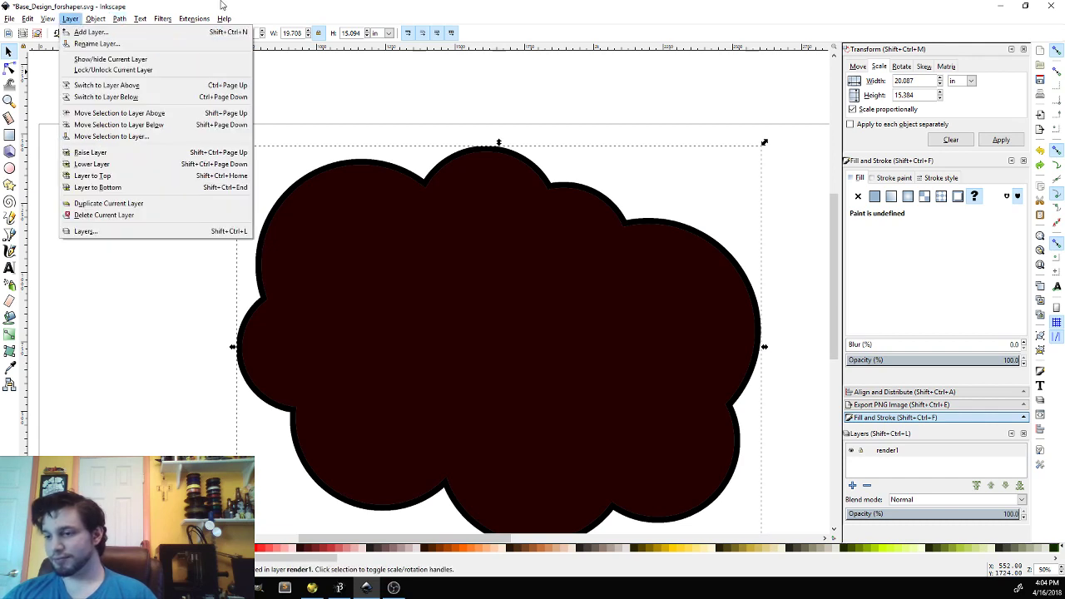
left_click(370, 9)
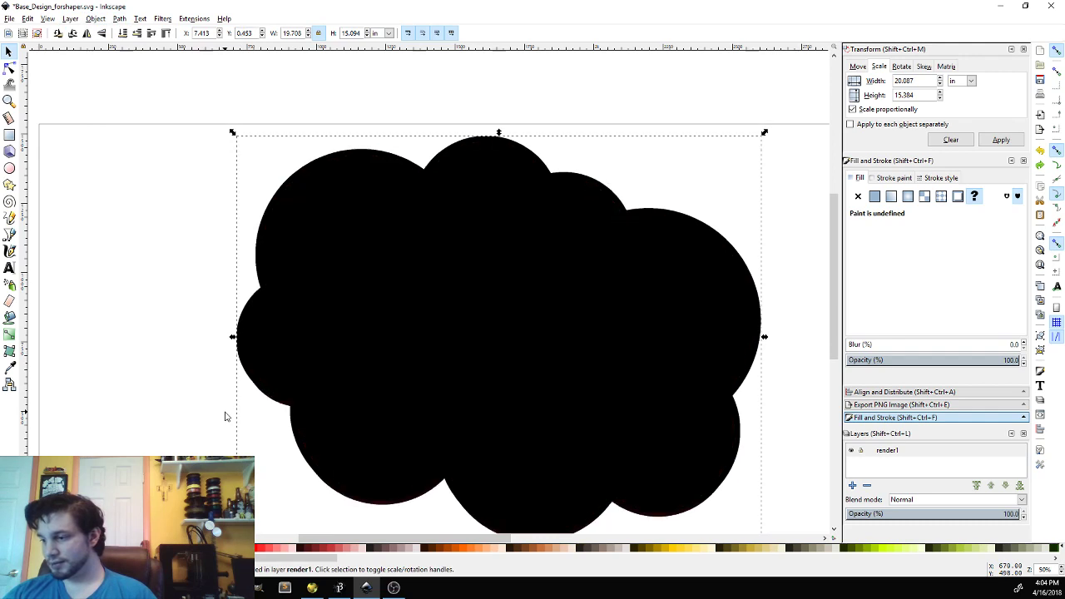
left_click(225, 416)
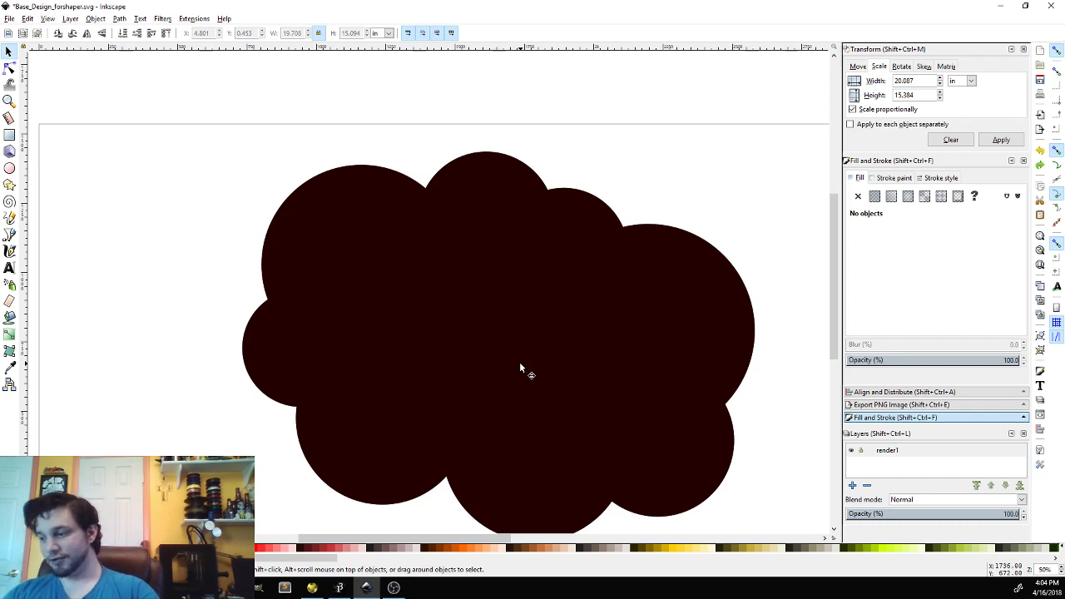
key("ctrl")
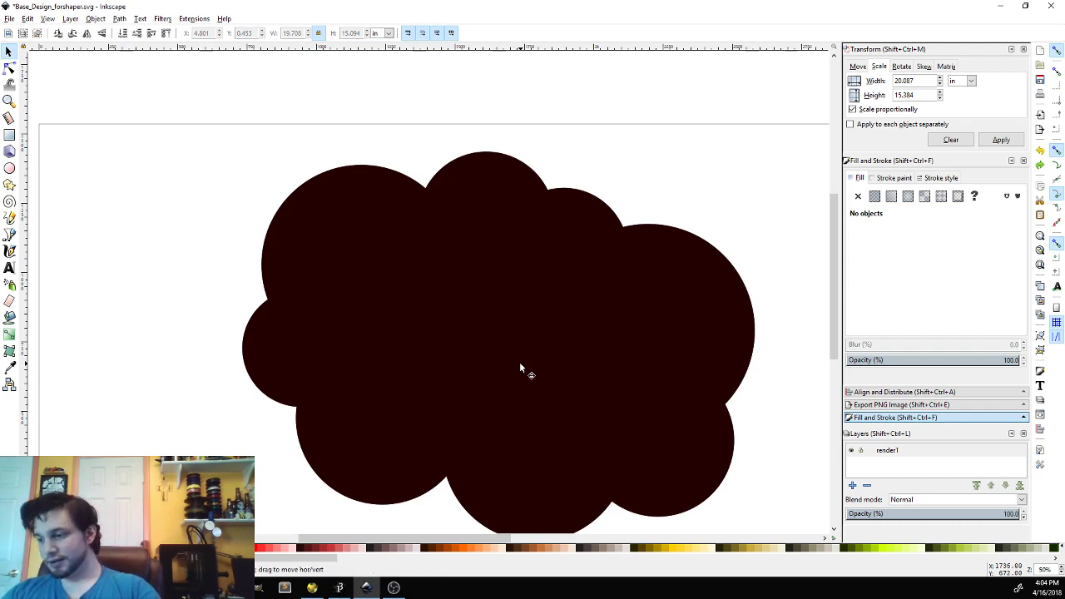
key("ctrl+z")
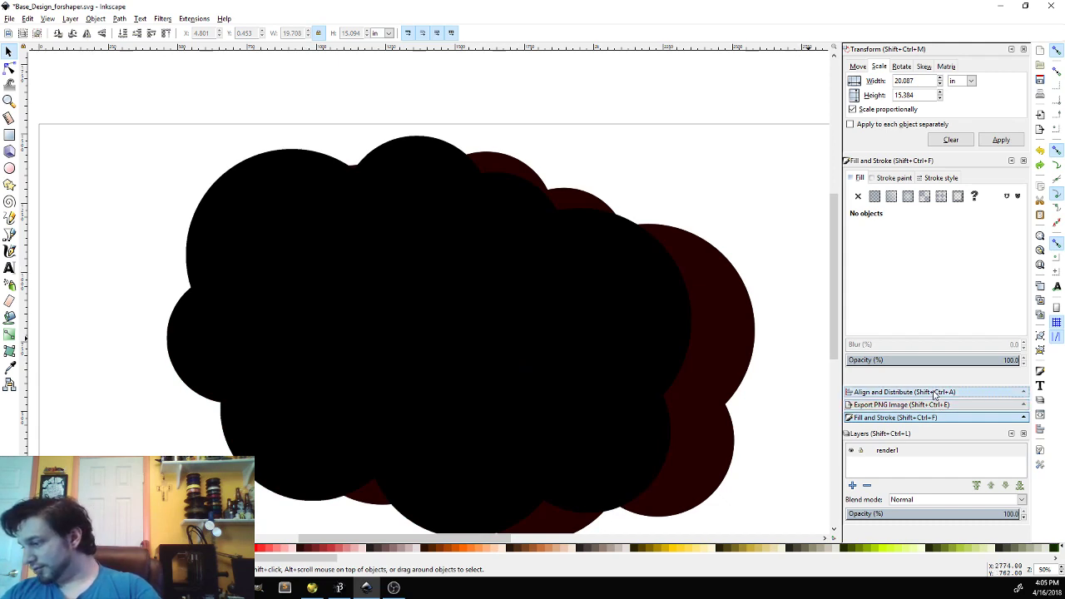
- Lower the black cloud beneath the dark-red cloud
left_click(905, 392)
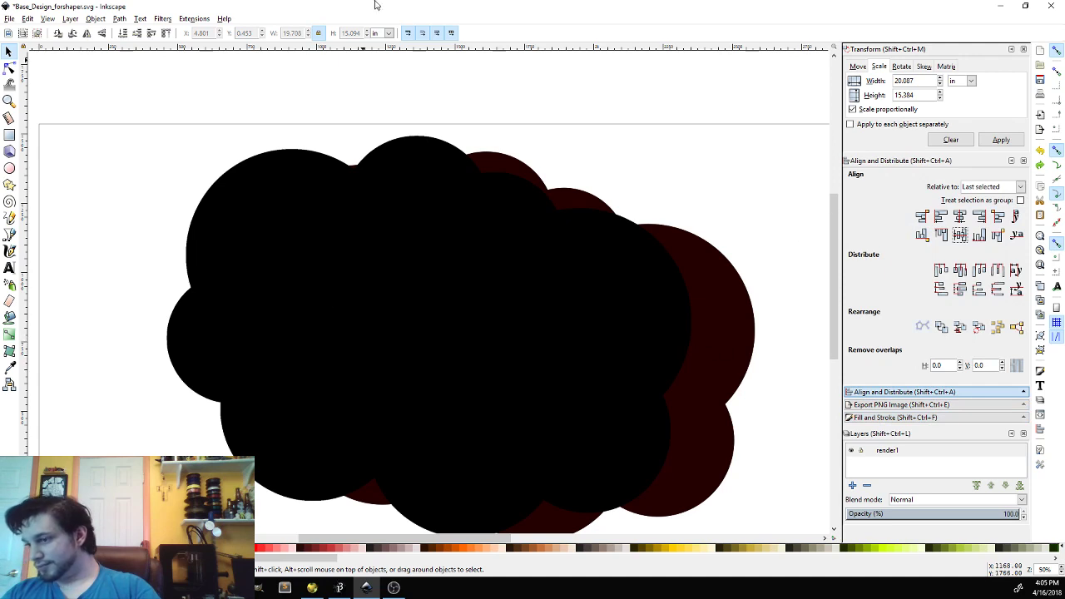
key("ctrl+z")
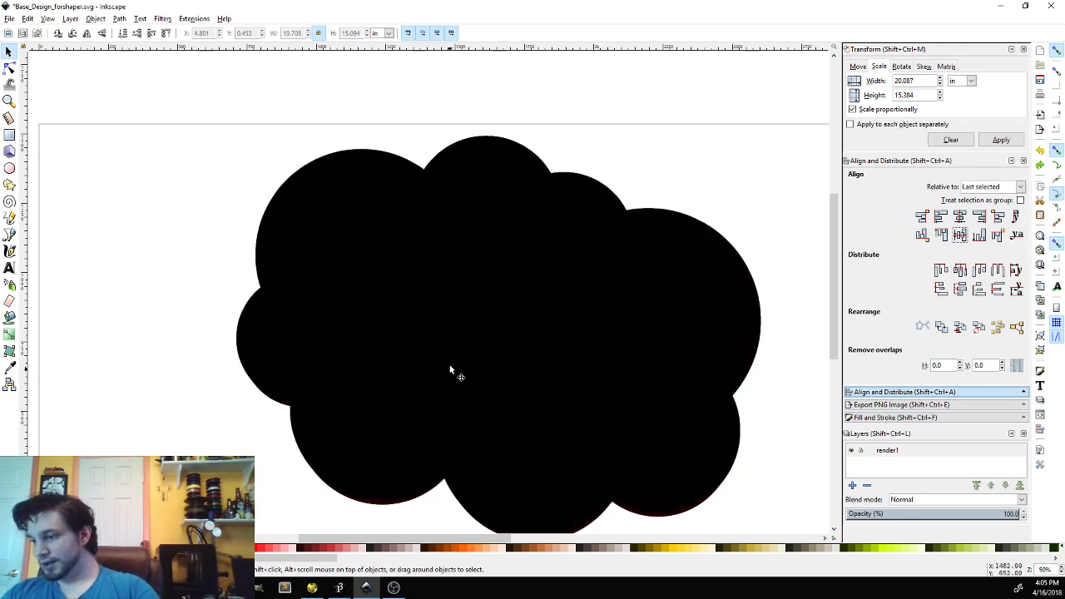
left_click(355, 287)
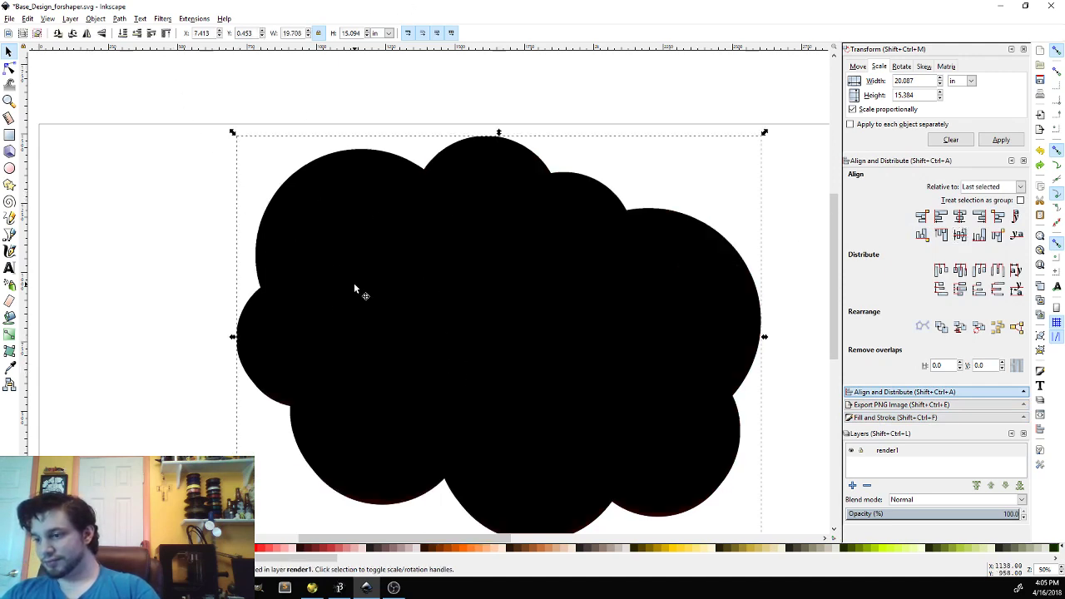
left_click(119, 19)
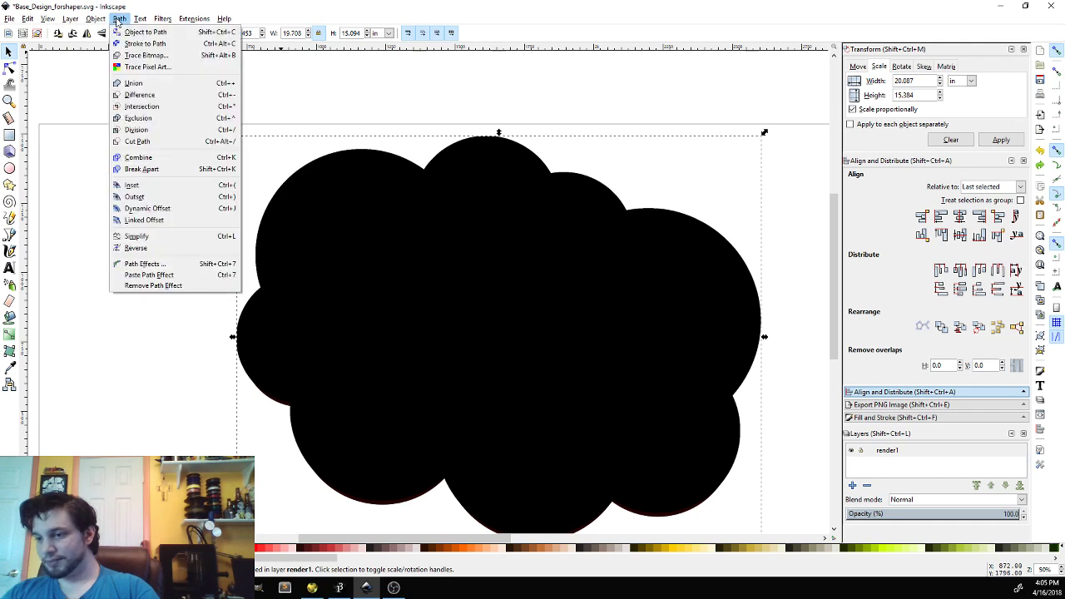
mouse_move(106, 21)
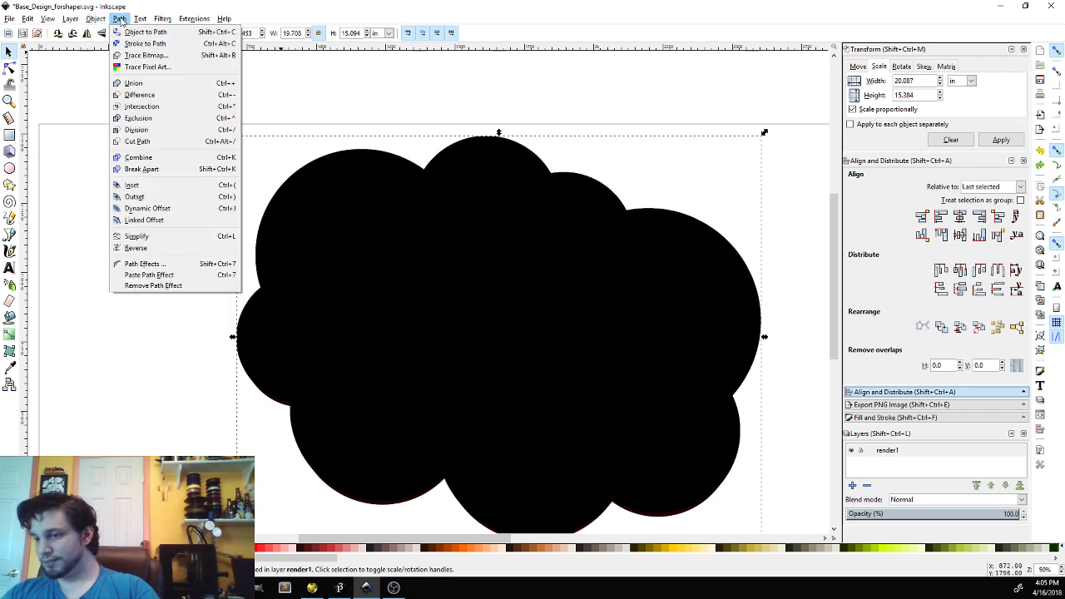
mouse_move(162, 18)
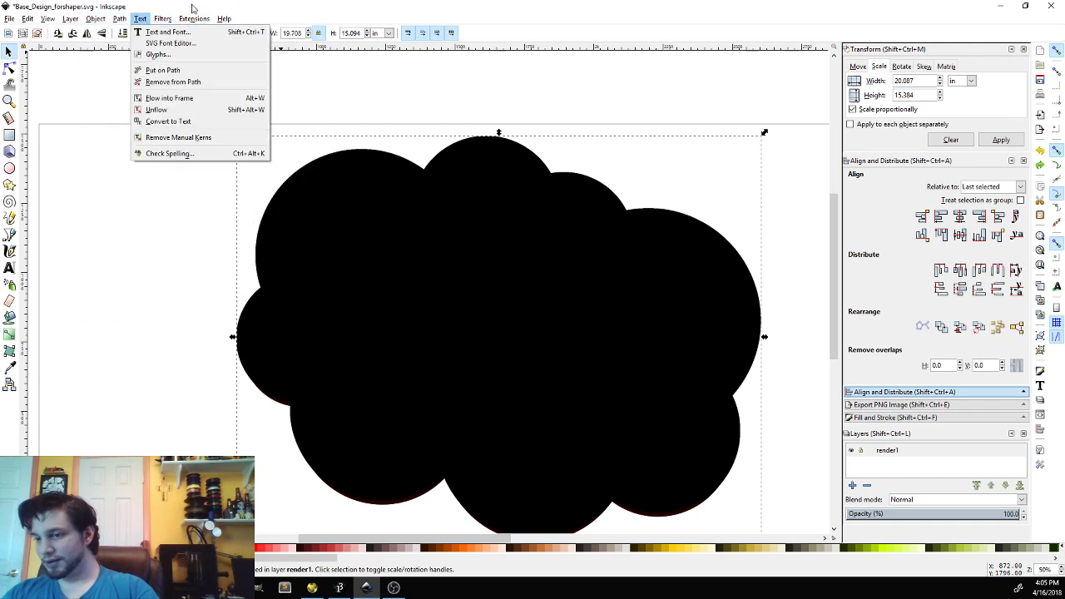
left_click(122, 33)
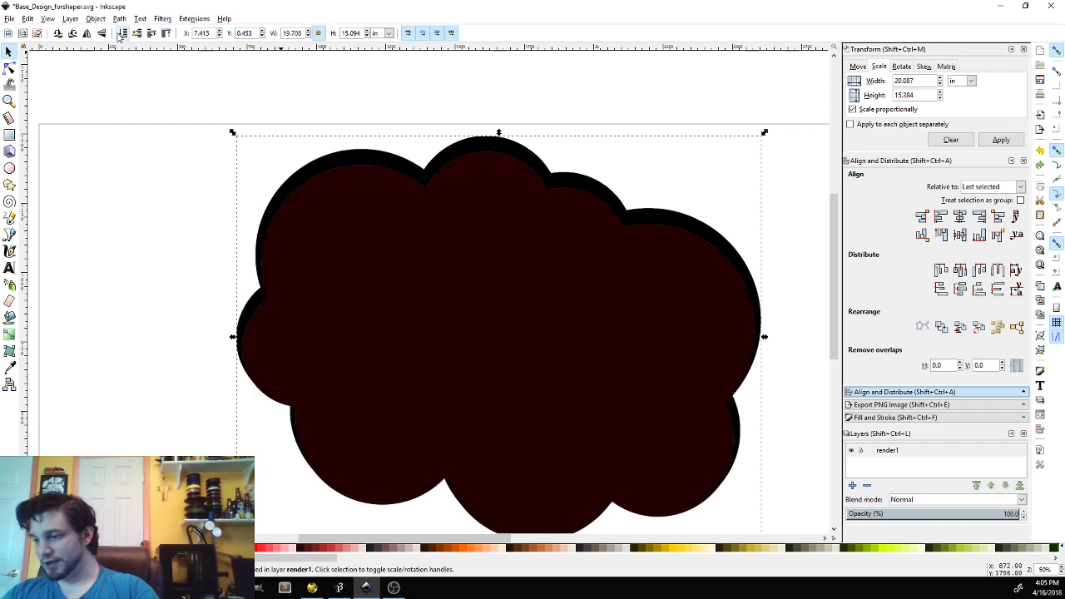
- Centre the black cloud on the dark-red cloud so an even black rim shows
left_click(507, 339)
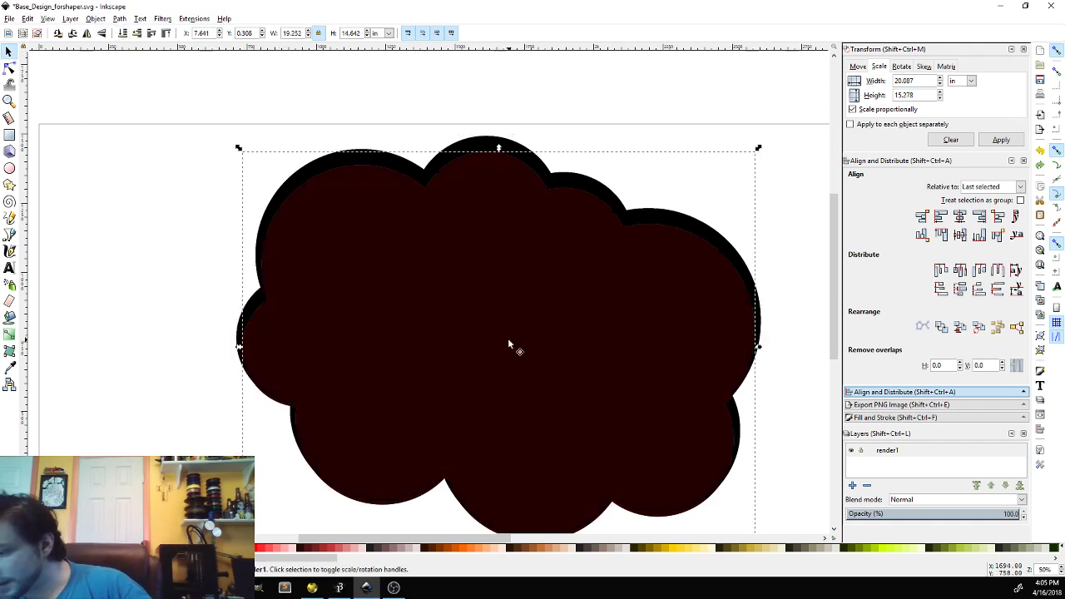
left_click(472, 146)
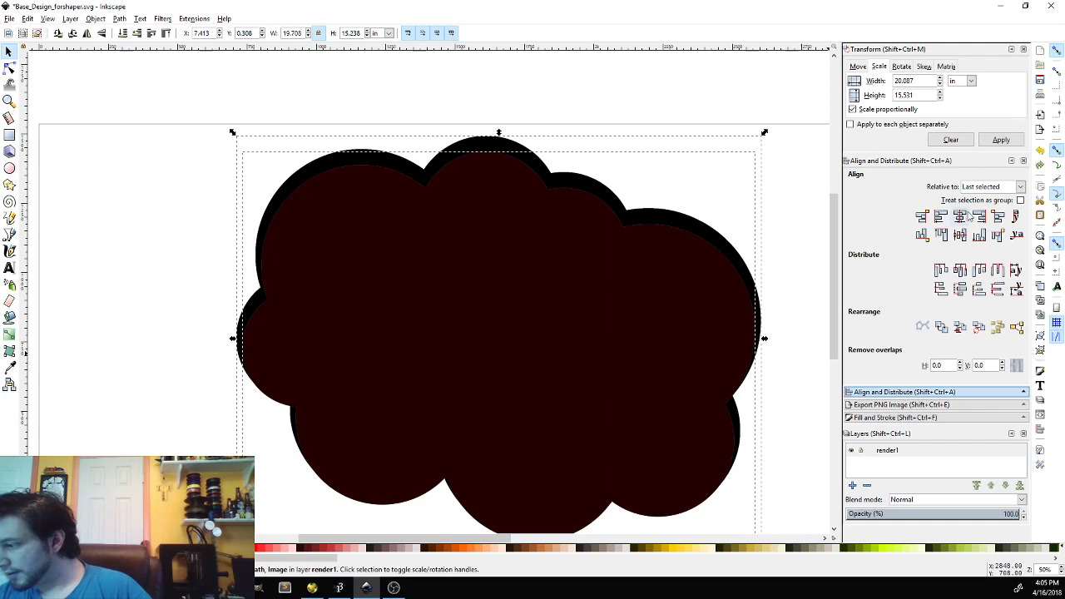
left_click(959, 237)
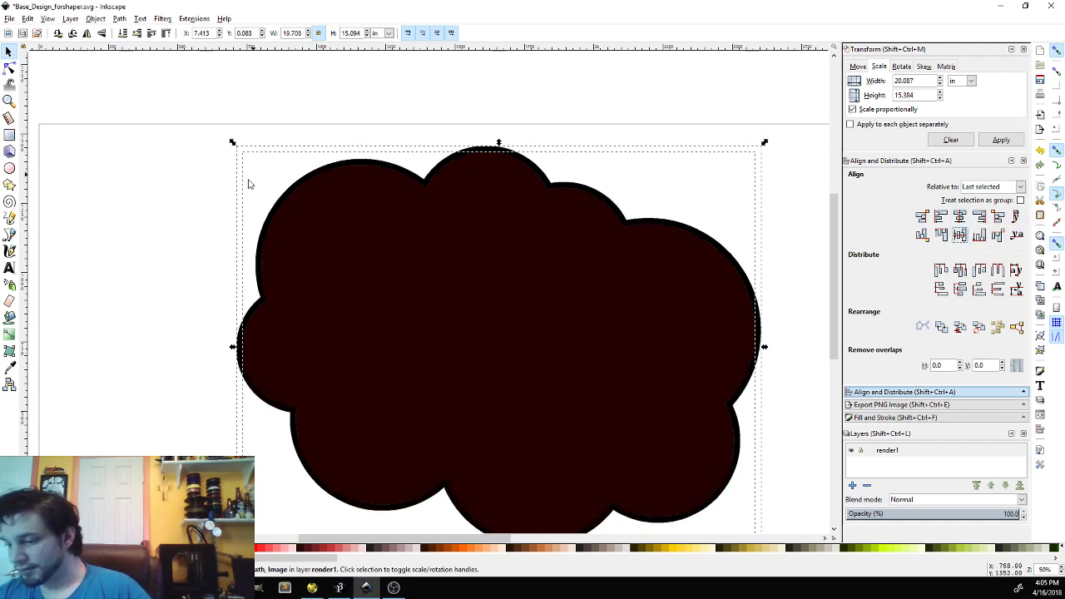
left_click(167, 235)
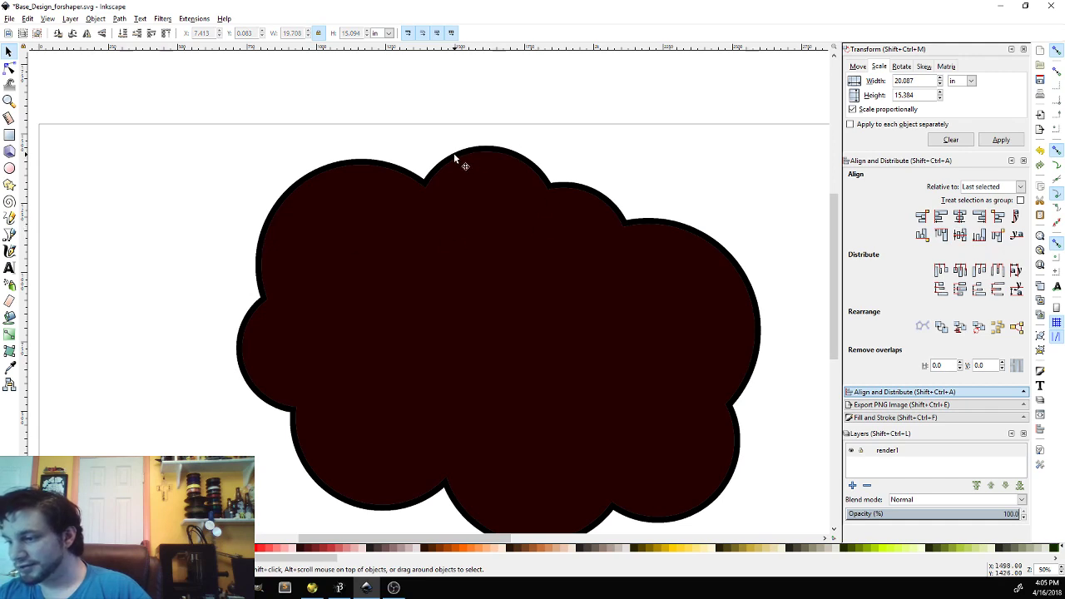
- Delete the dark-red covering cloud and select all the cloud's objects
left_click(463, 244)
key("Delete")
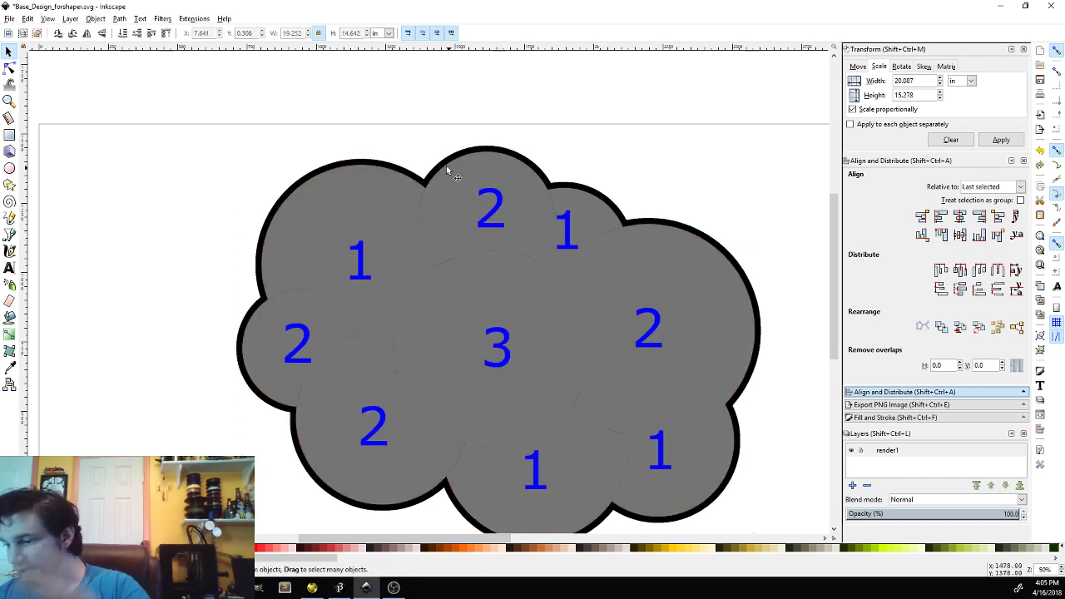
left_click(322, 172)
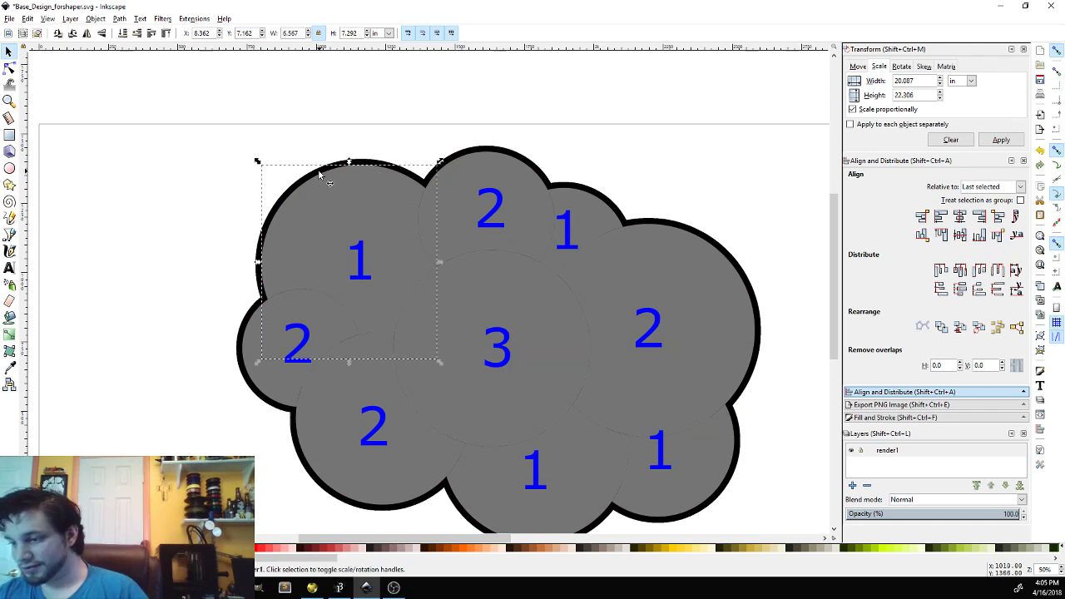
left_click(235, 294)
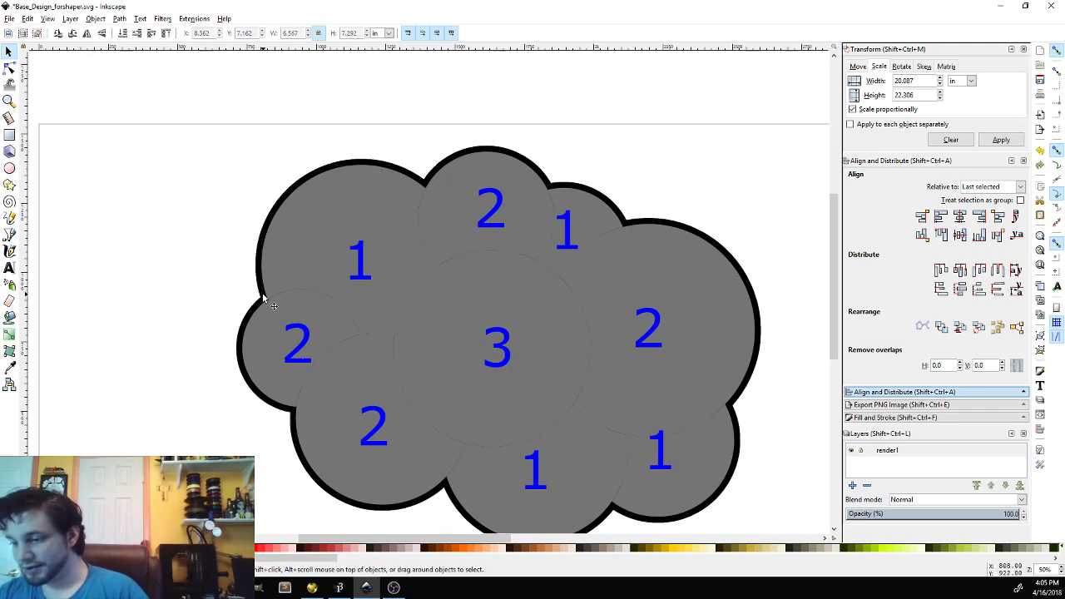
key("ctrl+a")
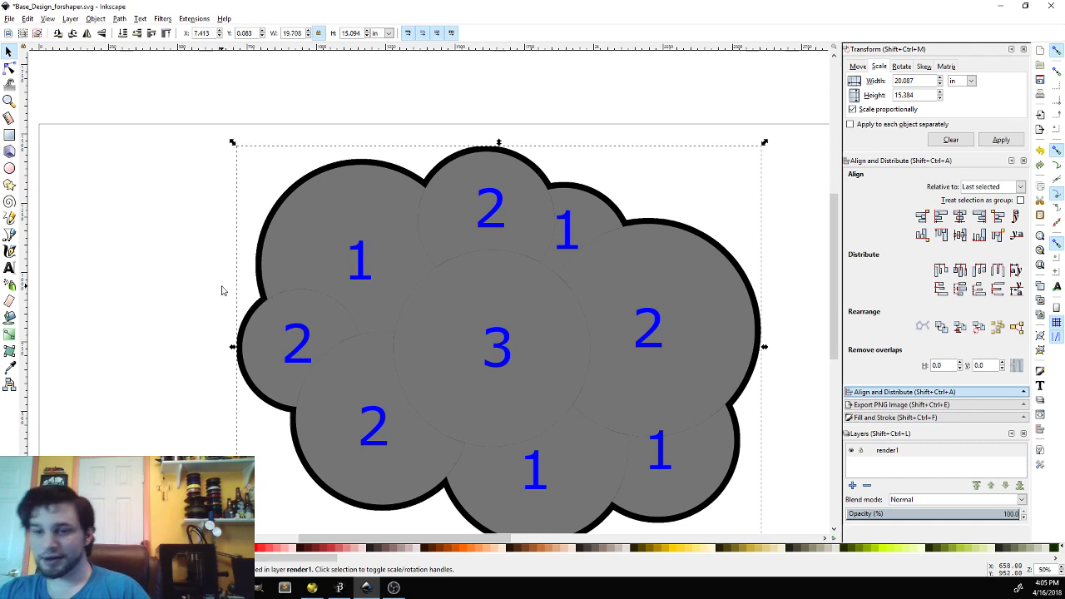
- Reselect the whole cloud and bring up the Fill and Stroke settings
left_click(122, 19)
left_click(137, 49)
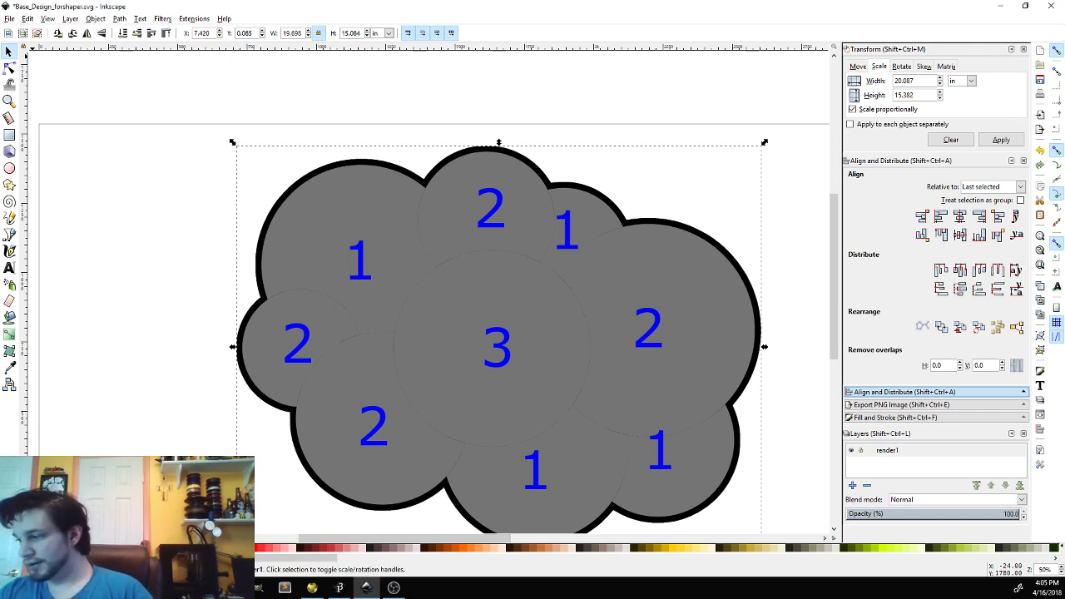
key("Escape")
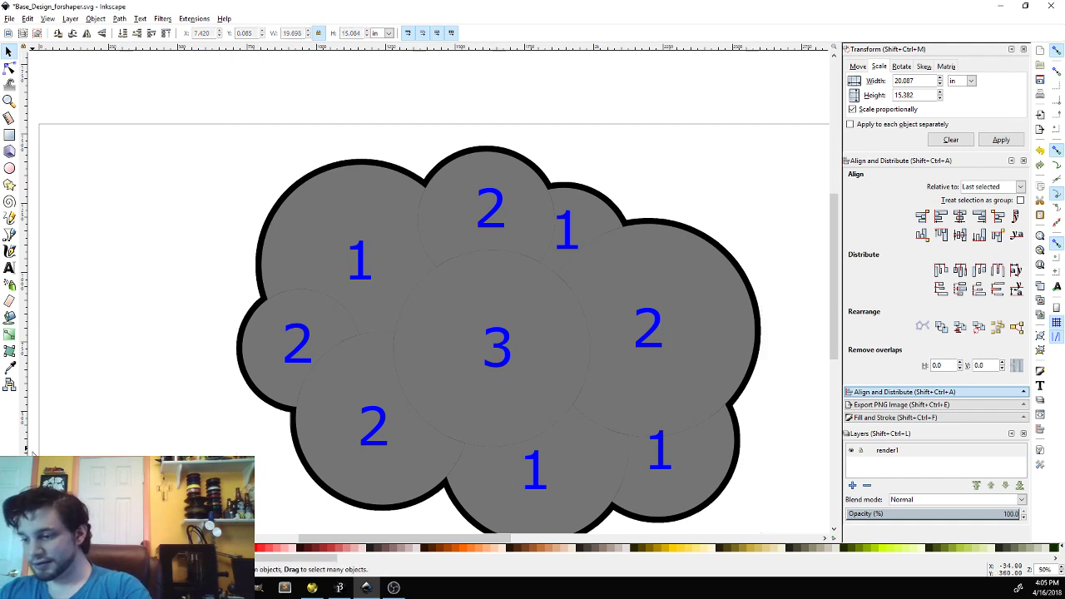
left_click(248, 385)
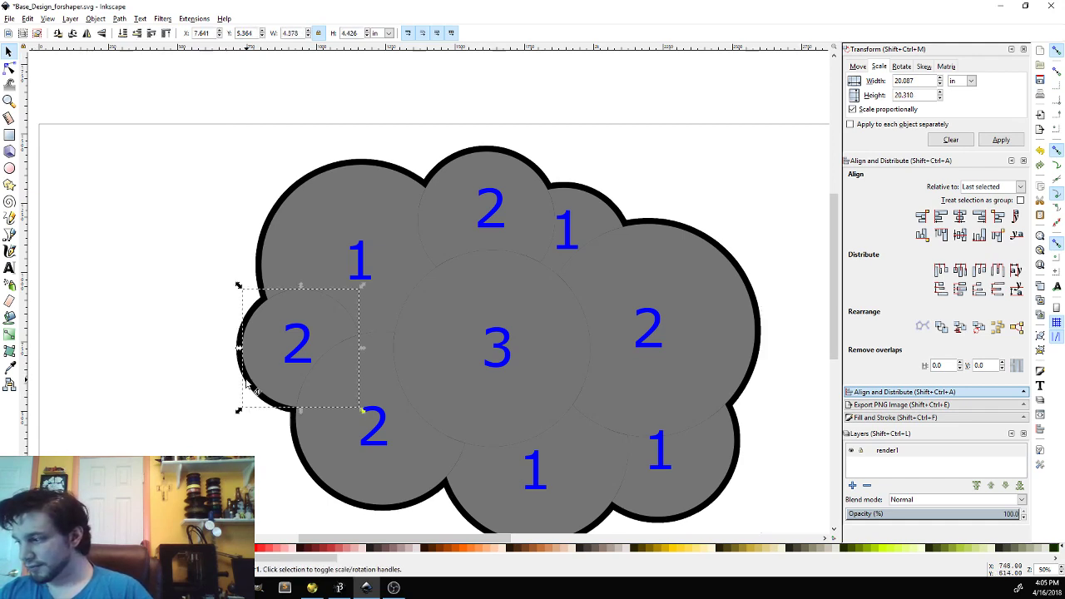
left_click(233, 381)
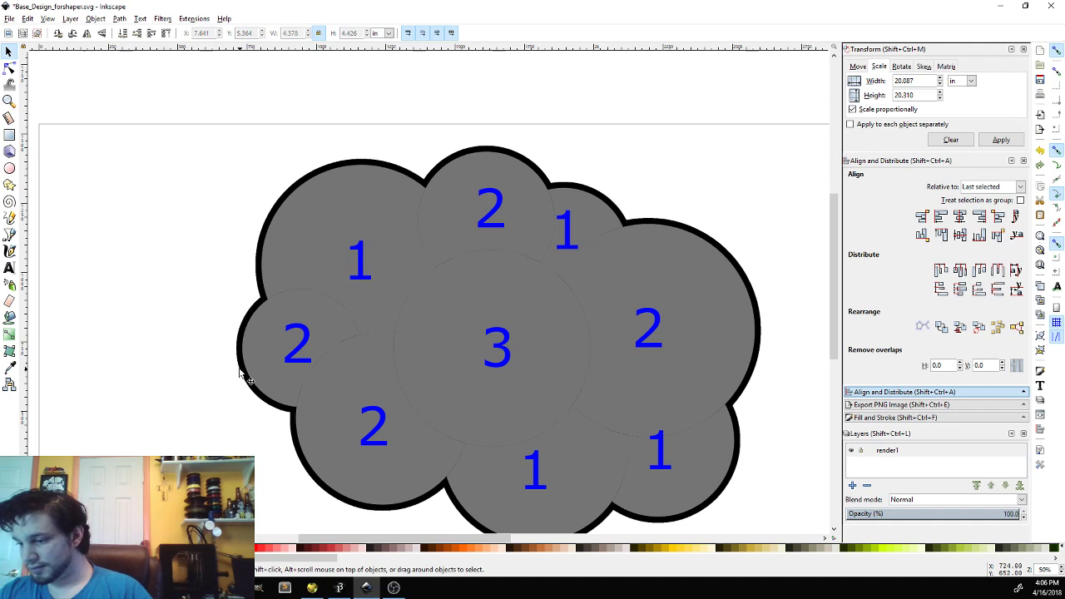
left_click(238, 376)
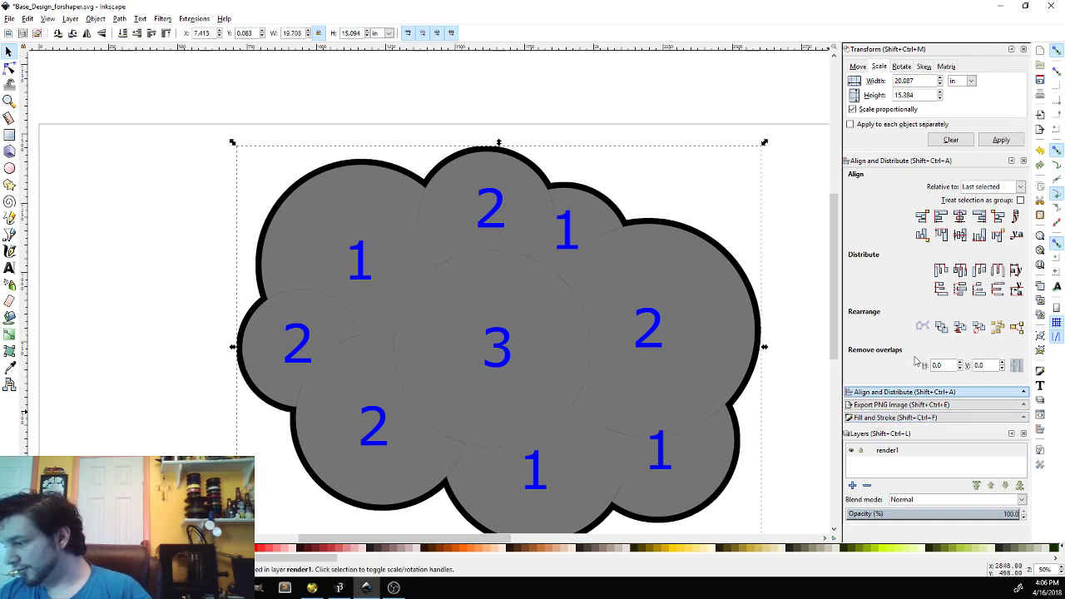
left_click(917, 418)
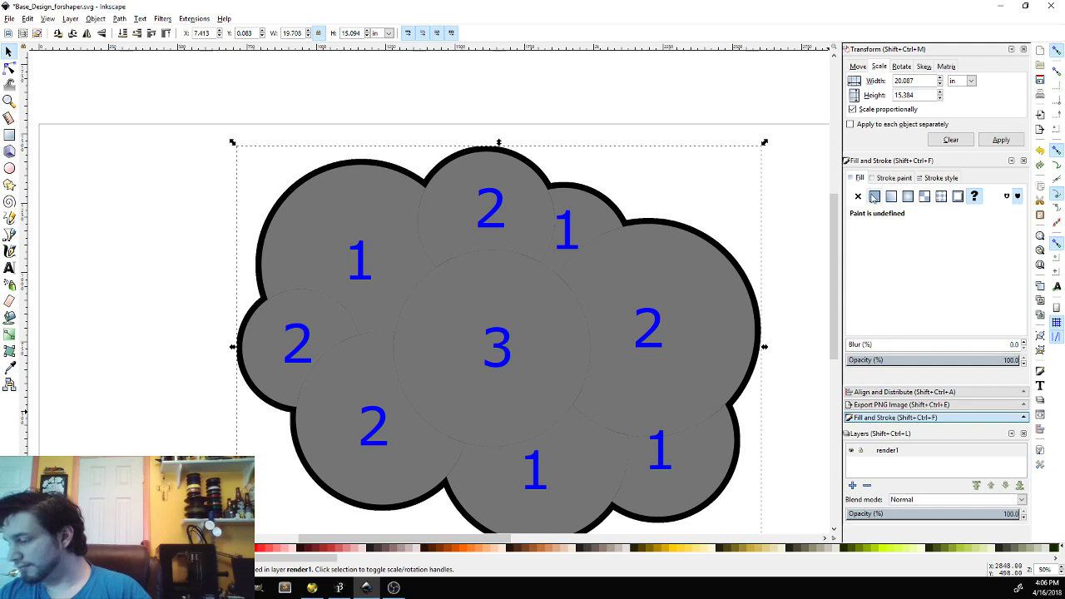
- Select the whole grey cloud drawing with its black outline behind it
left_click(122, 20)
left_click(137, 44)
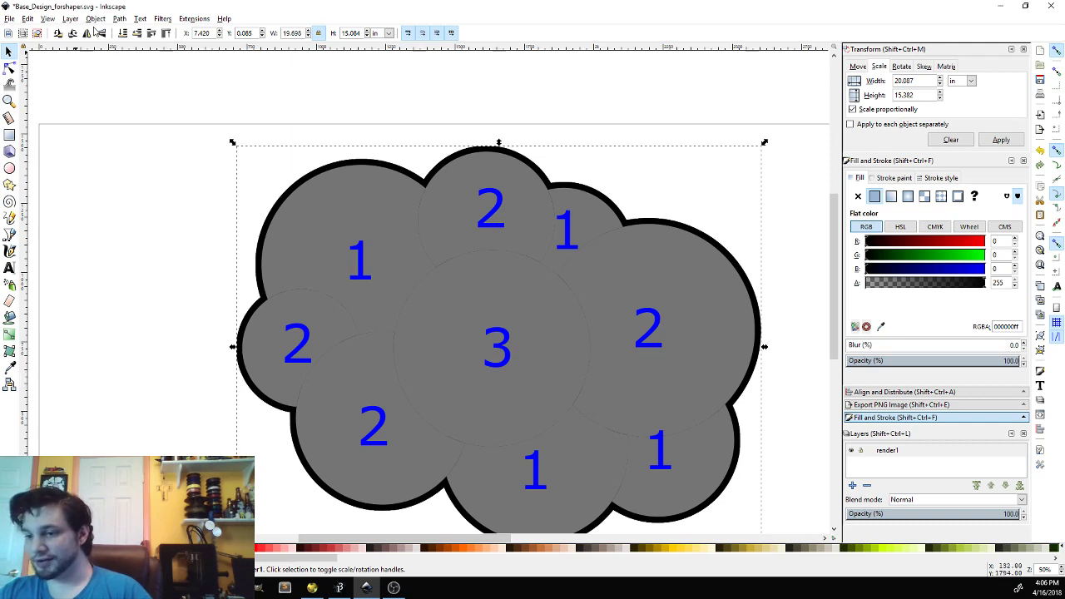
left_click(181, 394)
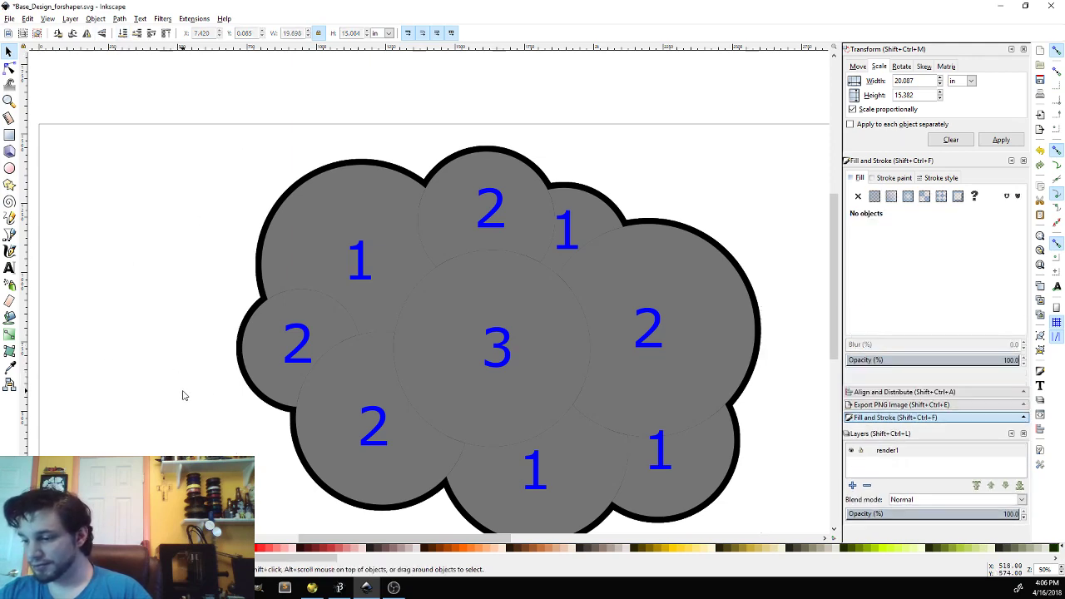
left_click(248, 376)
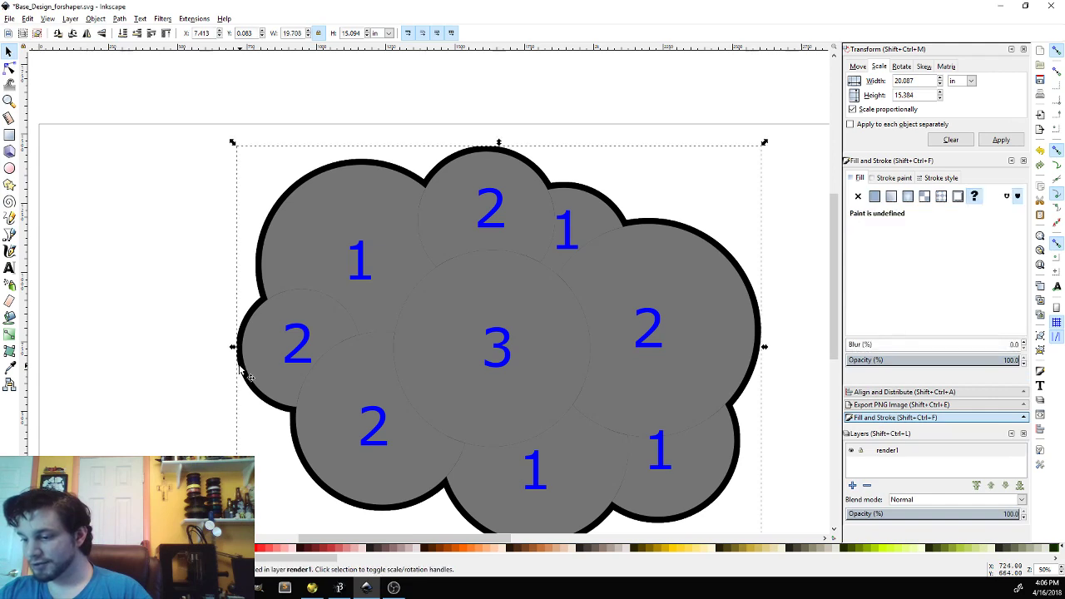
left_click(117, 377)
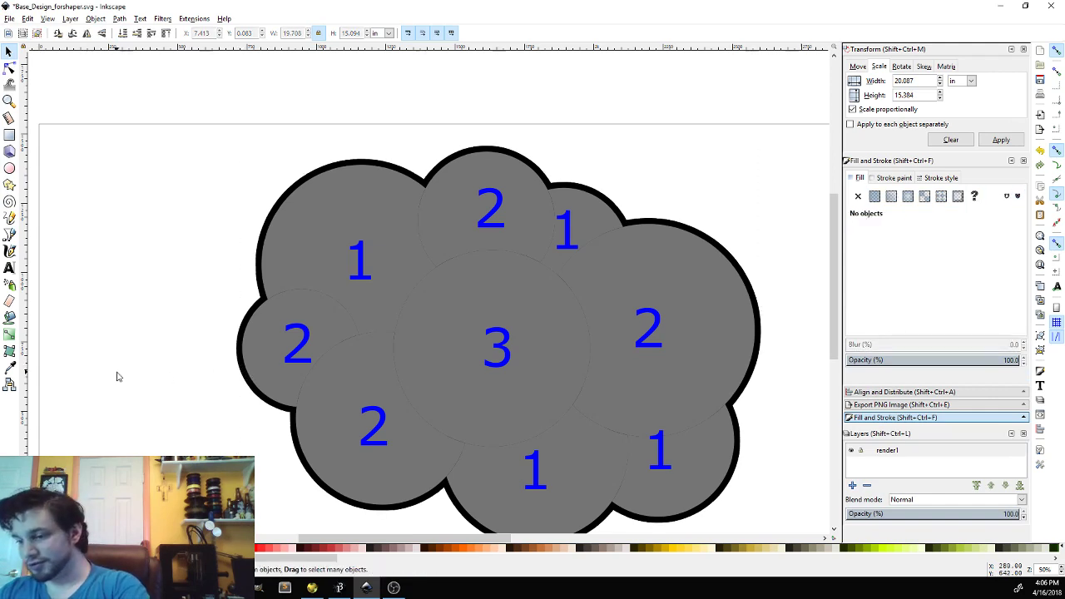
left_click(248, 388)
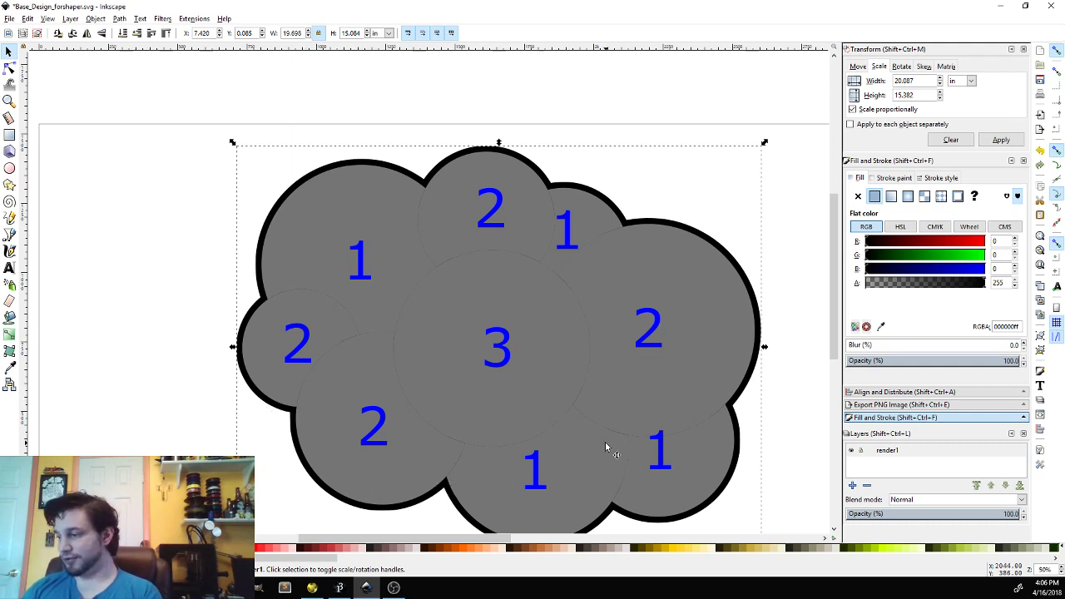
- Drag grey circles off the right 2, right 1, bottom 1 and centre to reveal the black shapes
scroll(734, 282, "down", 2)
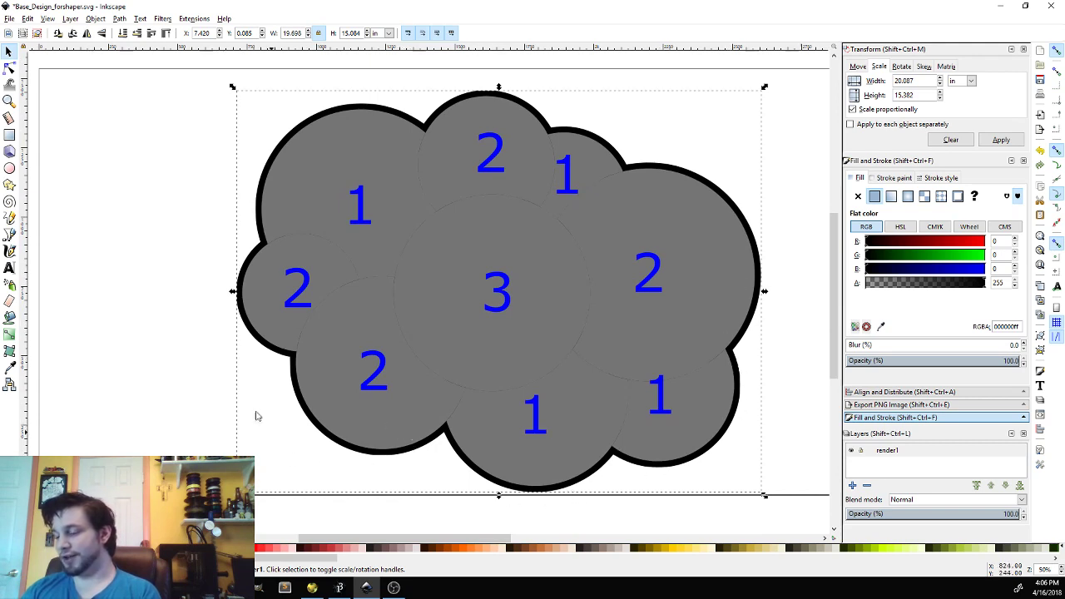
mouse_move(831, 353)
left_mouse_down()
mouse_move(835, 309)
mouse_move(837, 348)
left_mouse_up()
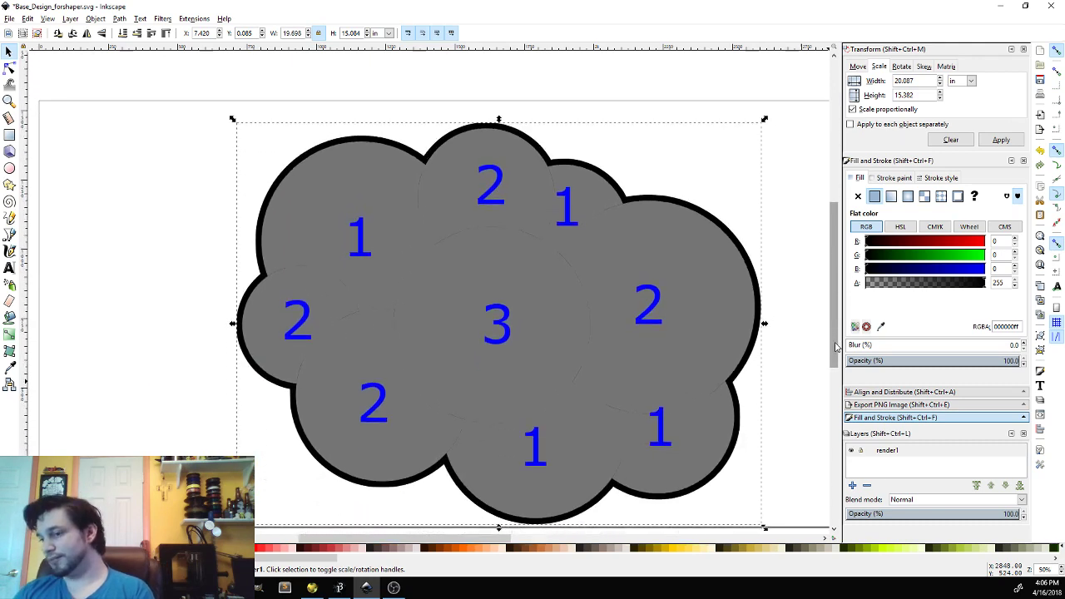
left_click(663, 269)
left_click_drag(666, 271, 758, 77)
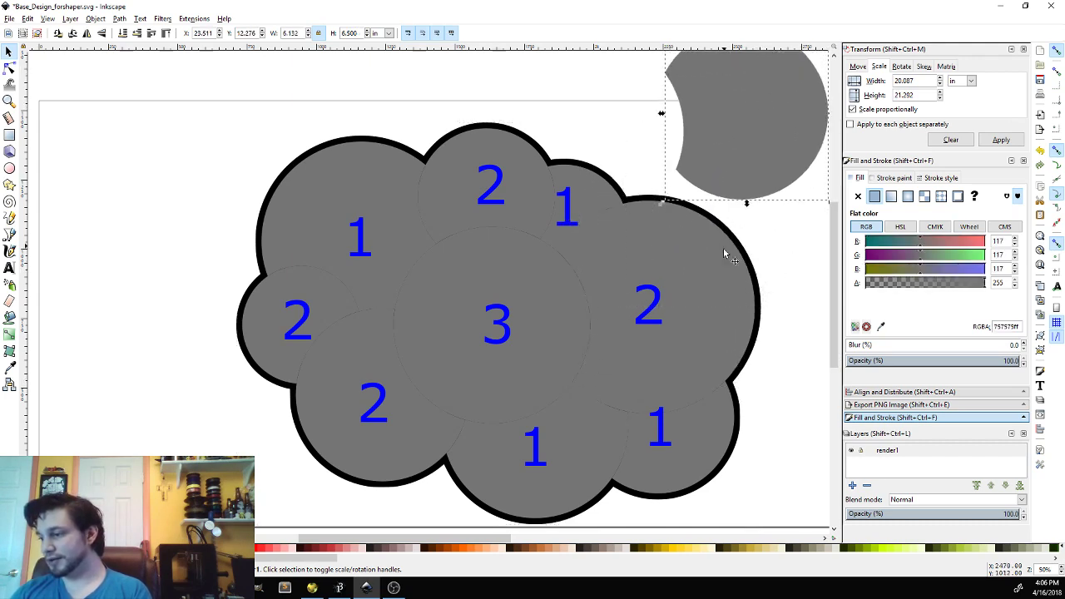
left_click_drag(709, 301, 782, 277)
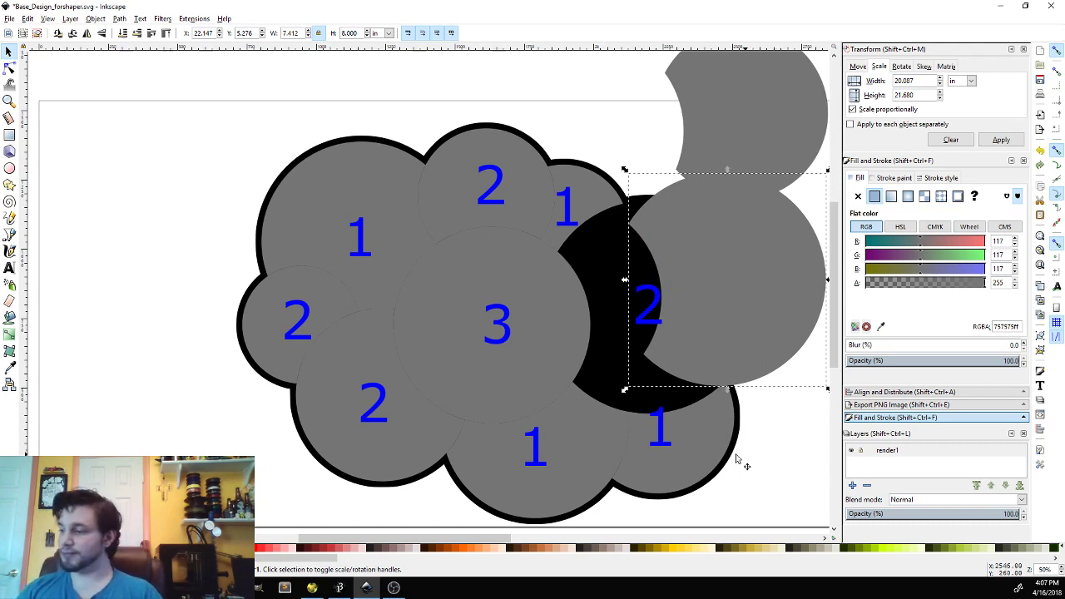
left_click_drag(695, 437, 743, 476)
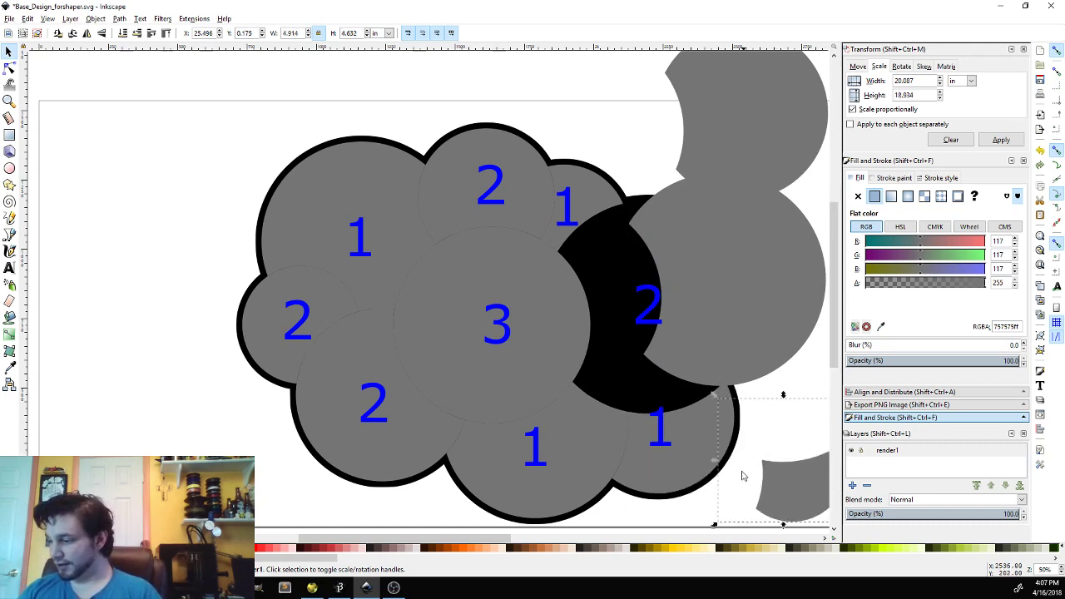
left_click_drag(654, 471, 682, 513)
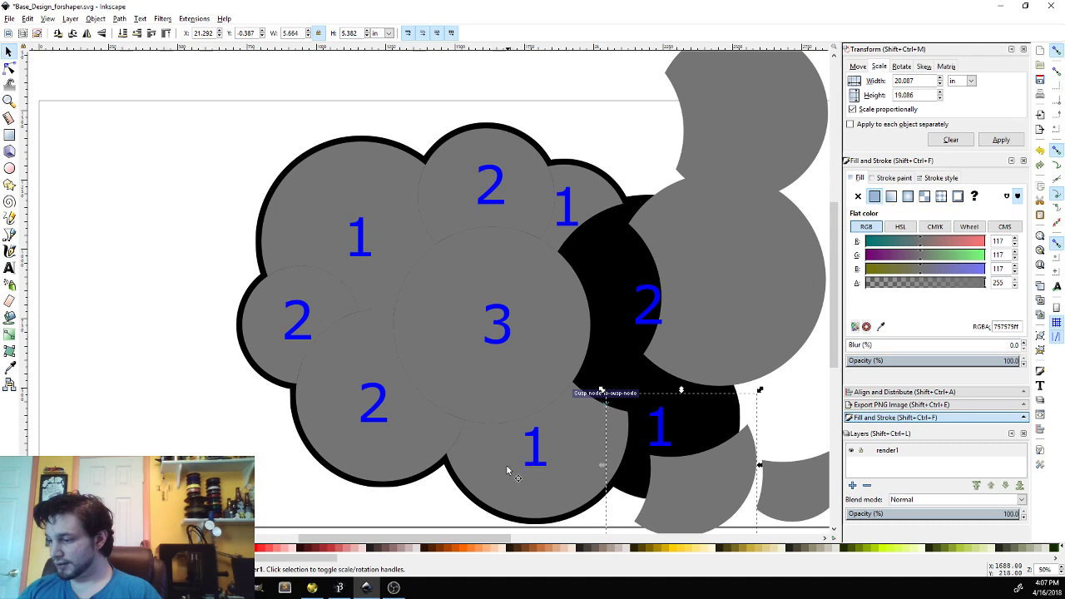
left_click(446, 471)
left_click_drag(446, 471, 25, 430)
left_click_drag(457, 473, 94, 468)
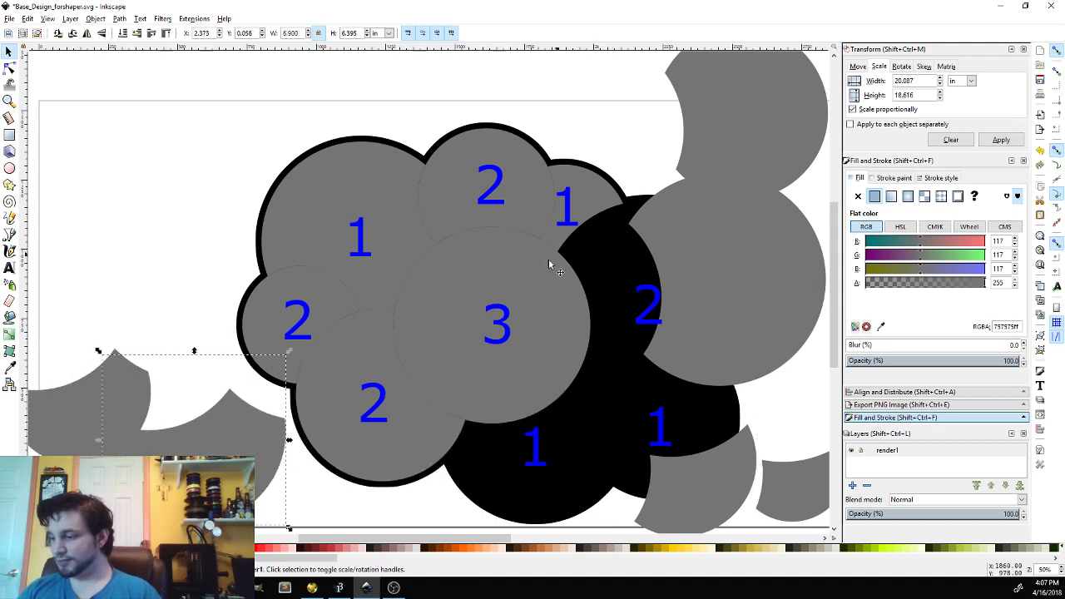
left_click_drag(502, 337, 669, 431)
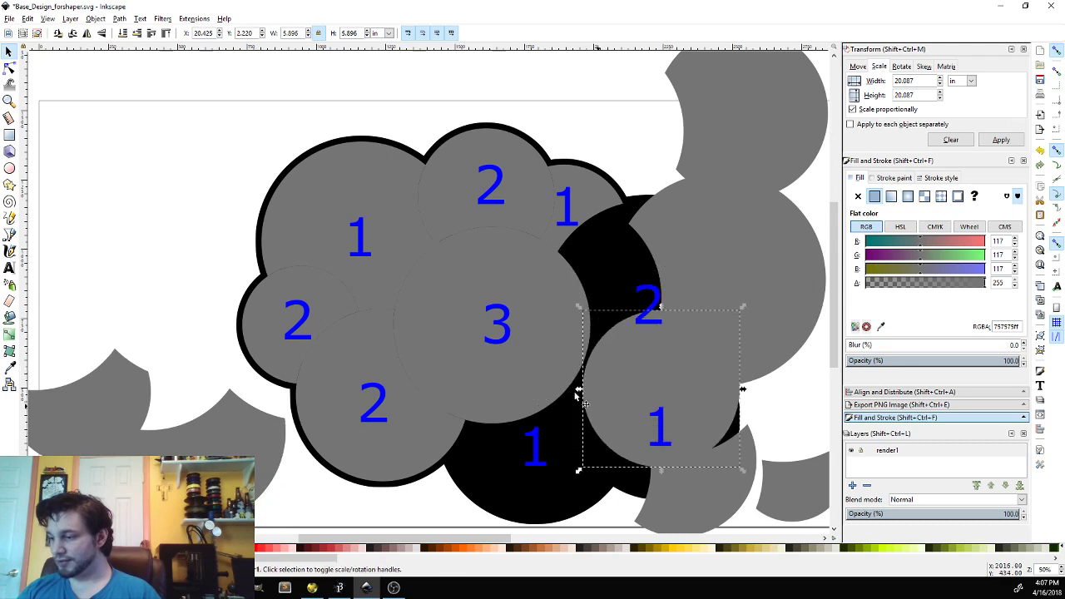
- Shift the grey circle around the 3 down, then close Inkscape without saving
left_click(525, 430)
left_click_drag(526, 429, 558, 486)
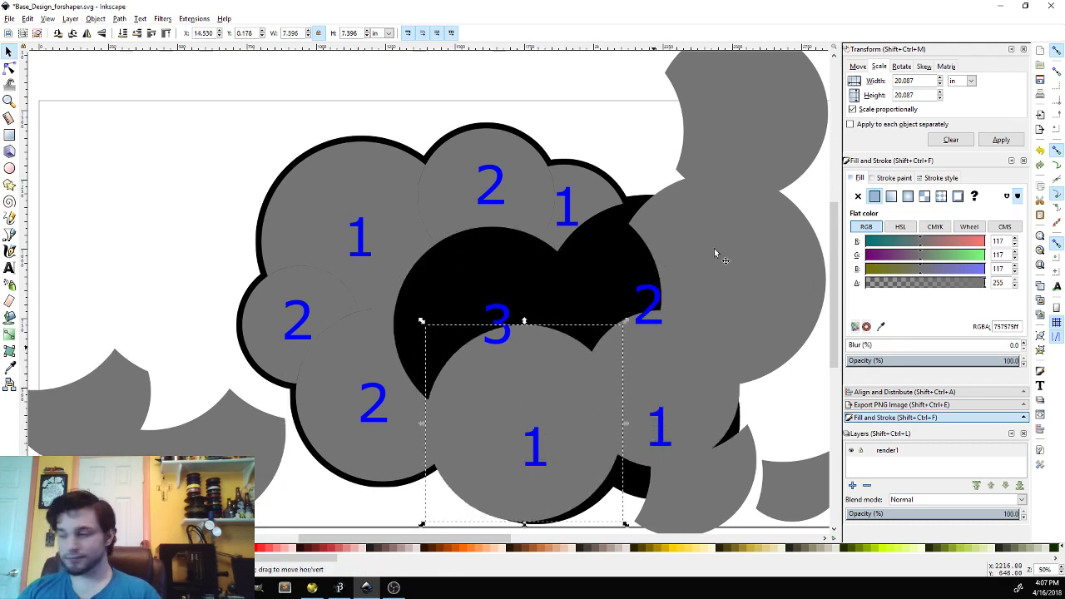
left_click(1047, 6)
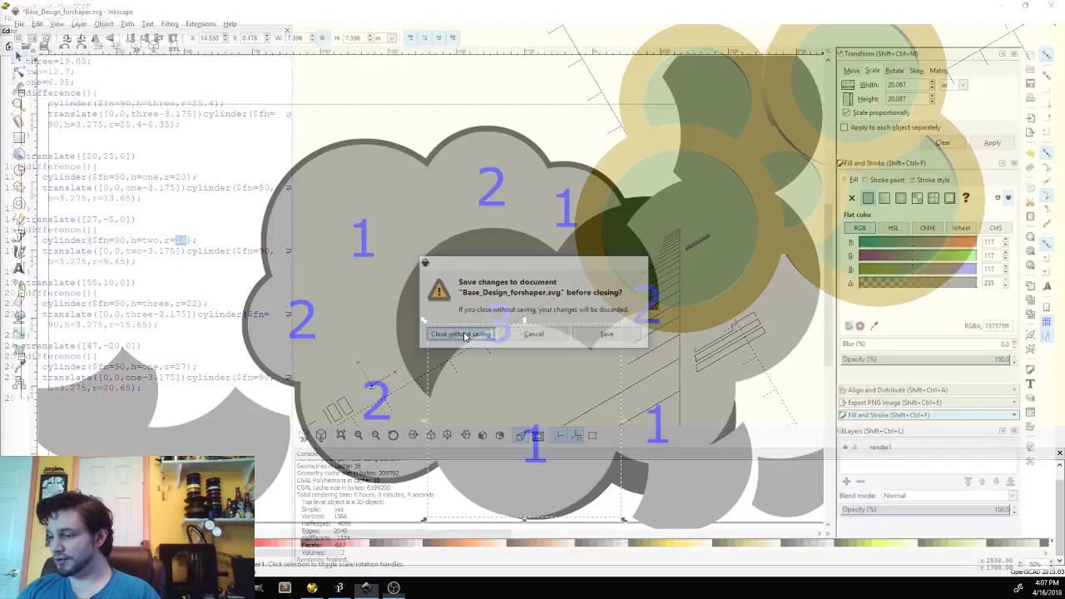
left_click(460, 335)
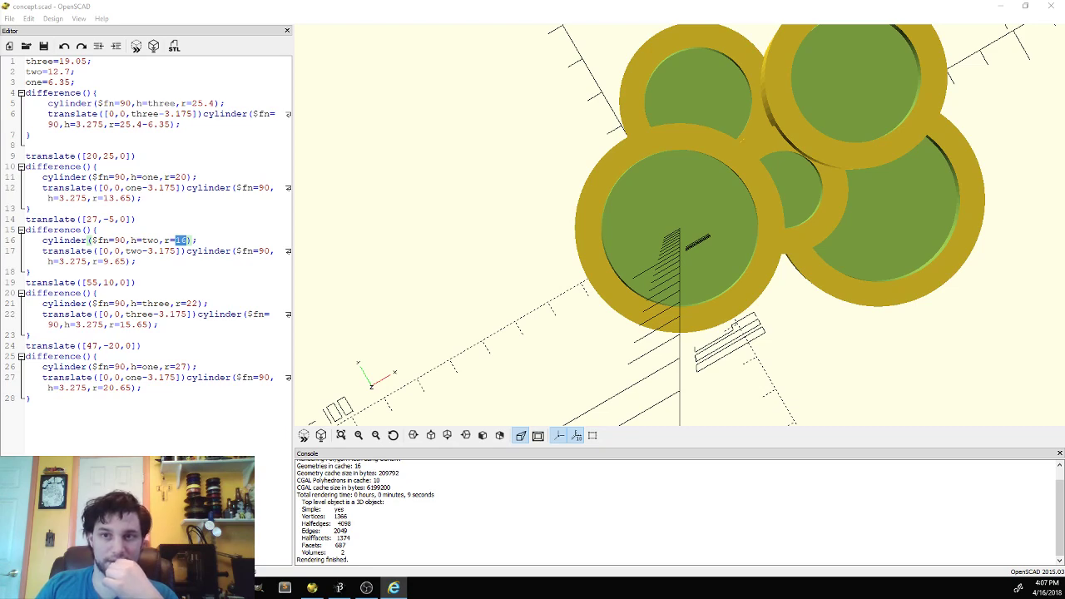
- Minimize the OpenSCAD concept.scad window to reveal the desktop
left_click(1001, 6)
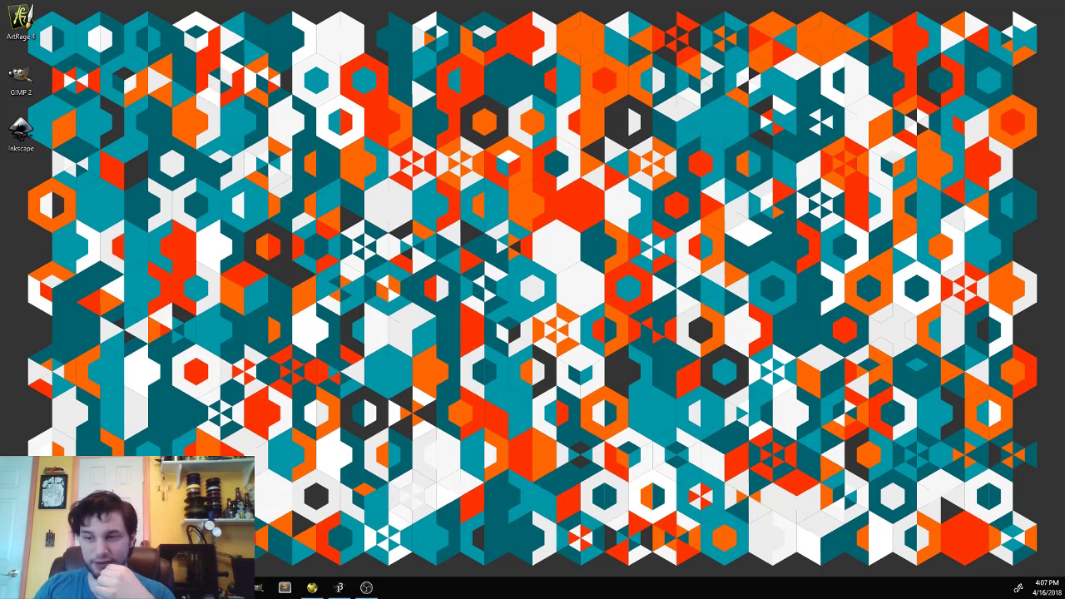
- Launch Inkscape from its desktop icon to reopen Base_Design_forshaper.svg
double_click(22, 132)
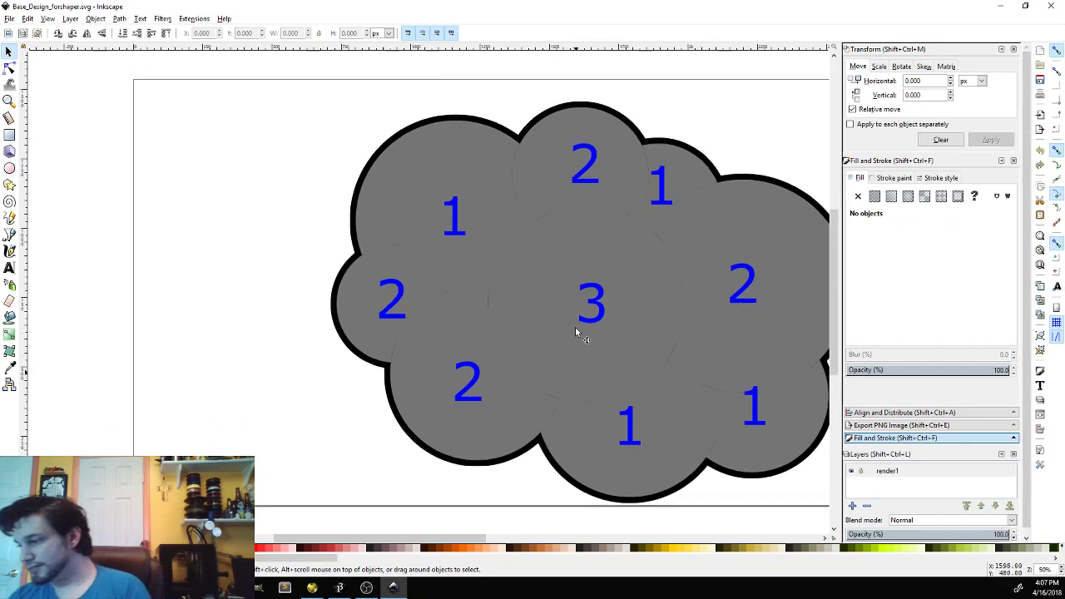
- Delete the grey overlay covering the centre 3 circle to reveal its black ring
left_click(620, 393)
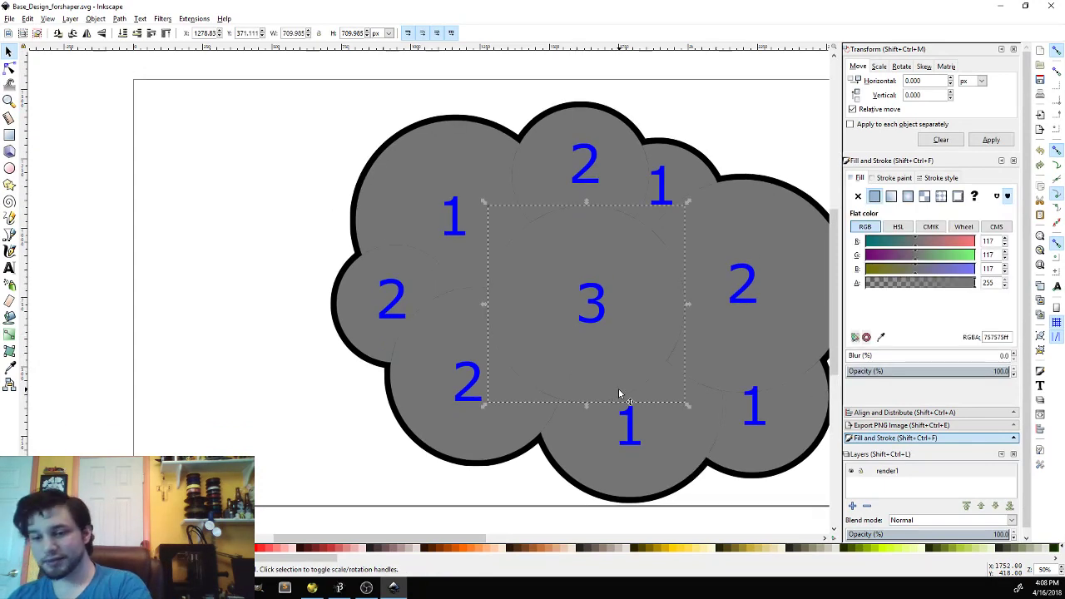
key("Delete")
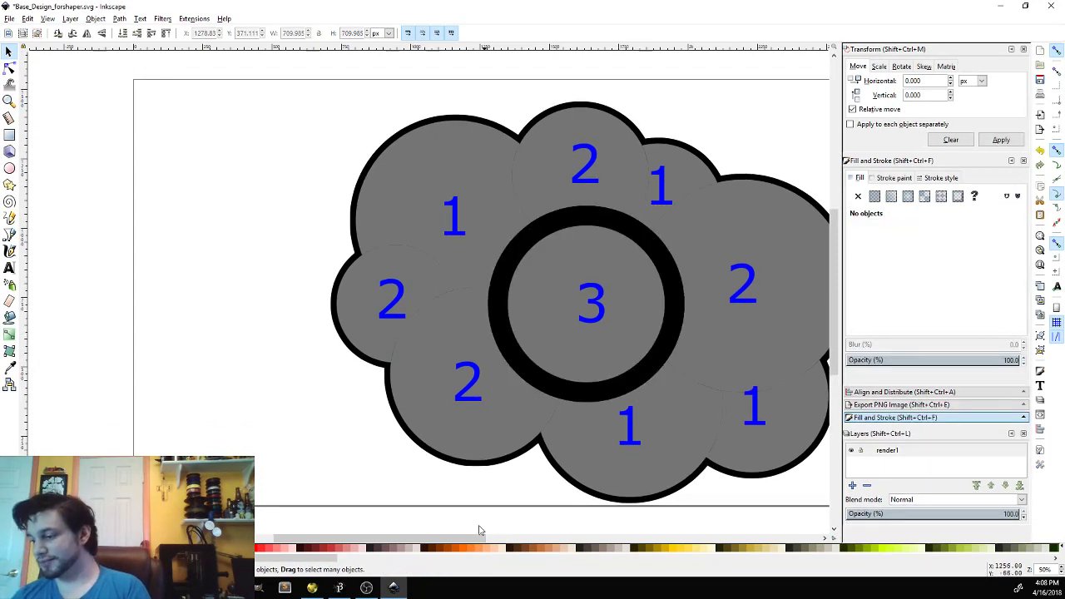
left_click_drag(479, 540, 523, 539)
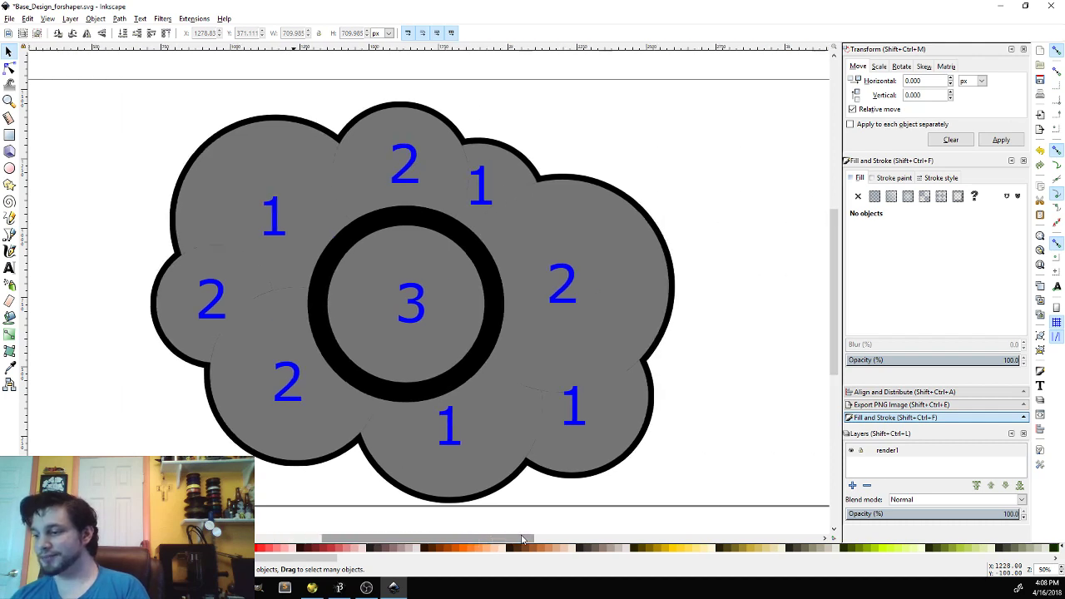
- Raise the right 2, lower-right 1, bottom 1 and lower-left 2 circles to the top
left_click(537, 382)
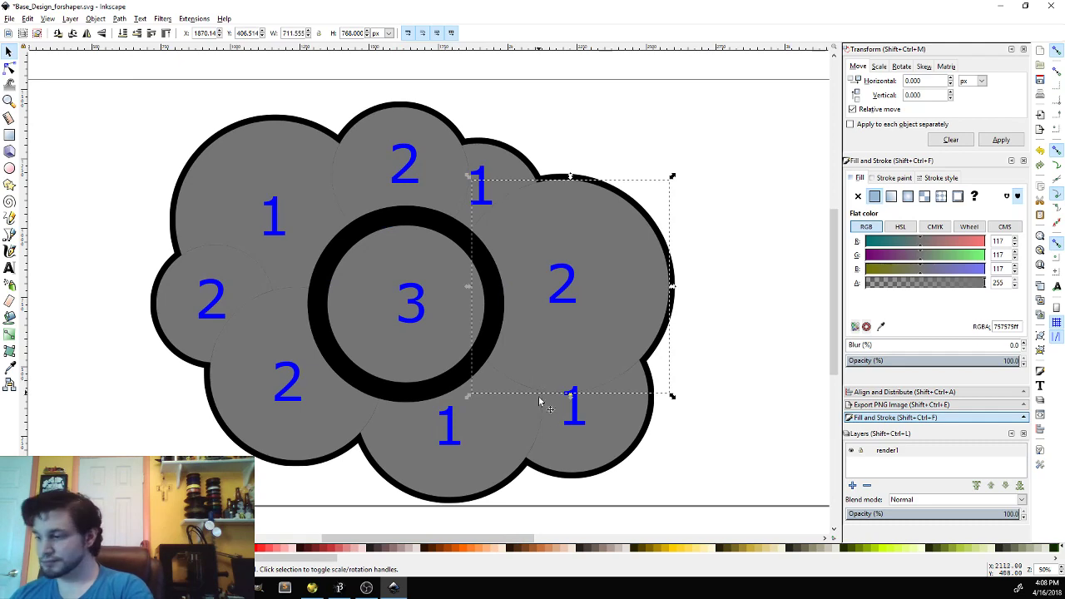
key("Home")
key("Escape")
left_click(580, 468)
key("Home")
key("Escape")
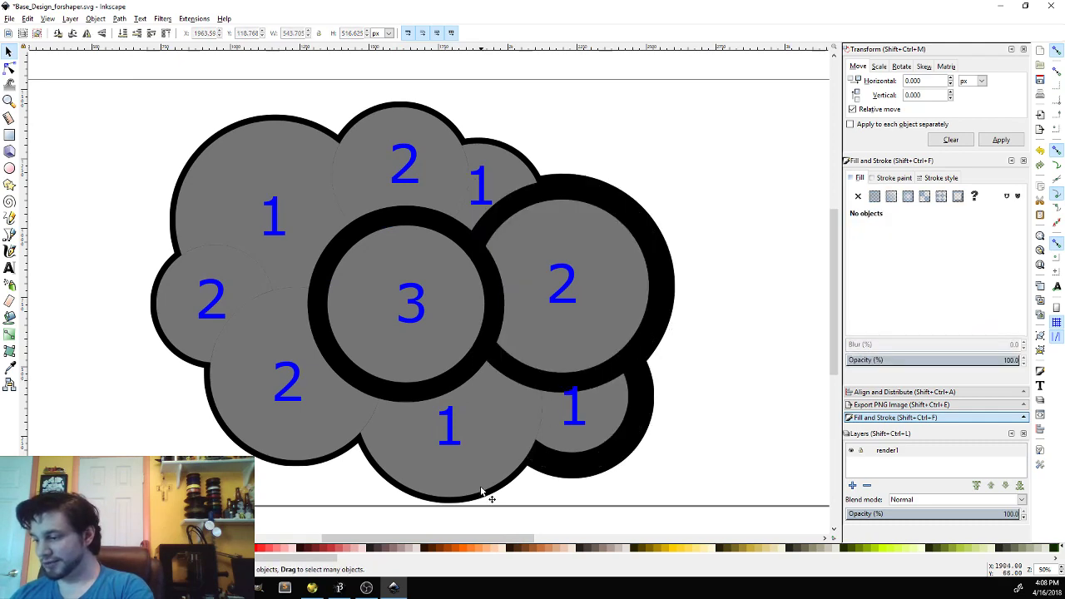
left_click(486, 496)
key("Home")
key("Escape")
left_click(308, 457)
key("Home")
key("Escape")
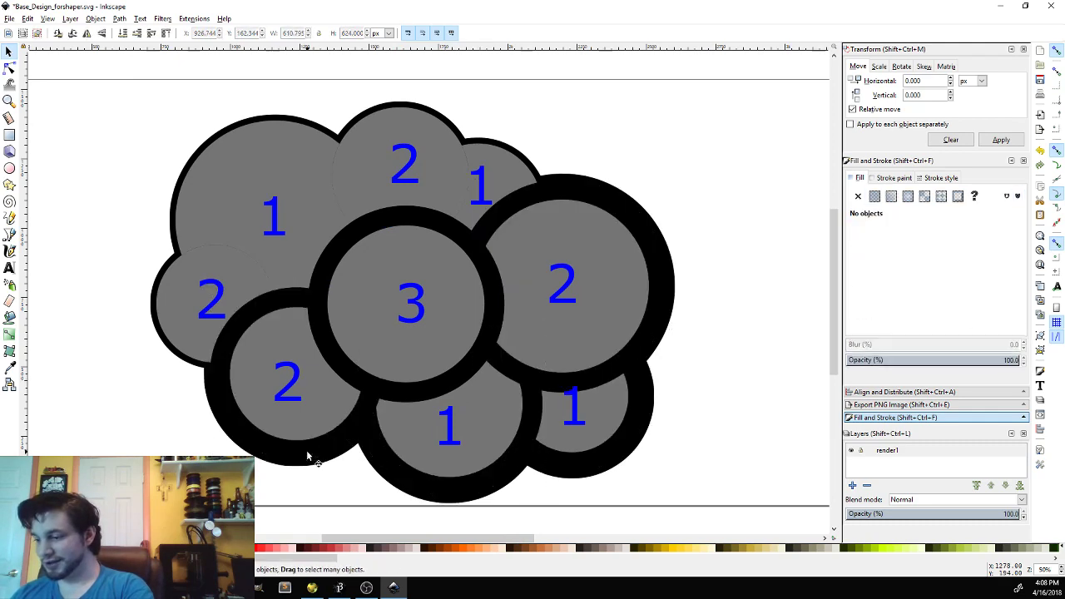
- Raise the left 2, upper-left 1, top 2 and top-right 1 circles to the top
left_click(173, 337)
key("Home")
key("Escape")
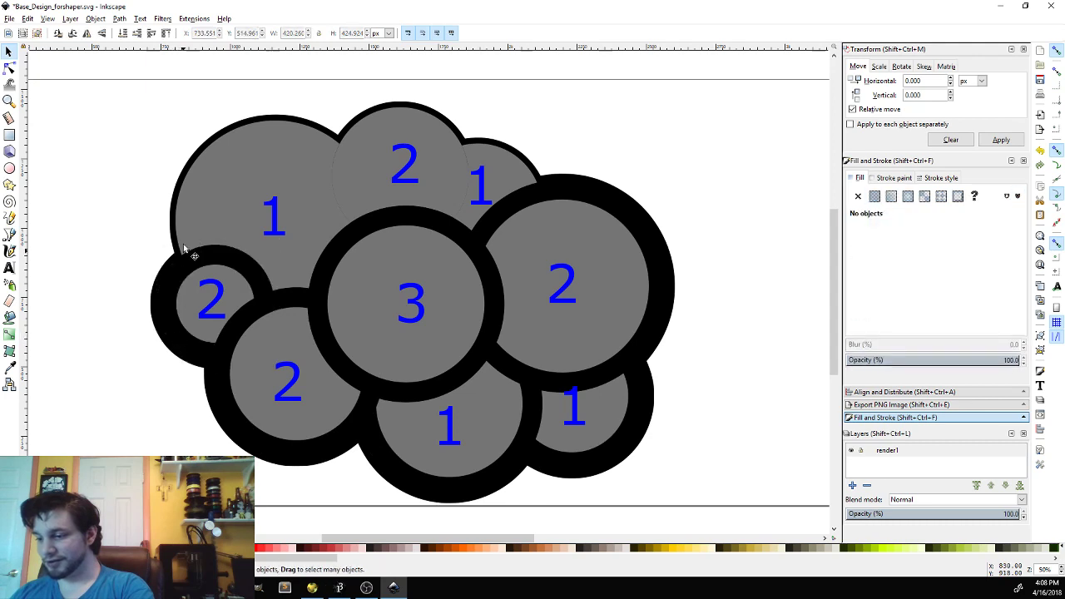
left_click(302, 183)
key("Home")
key("Escape")
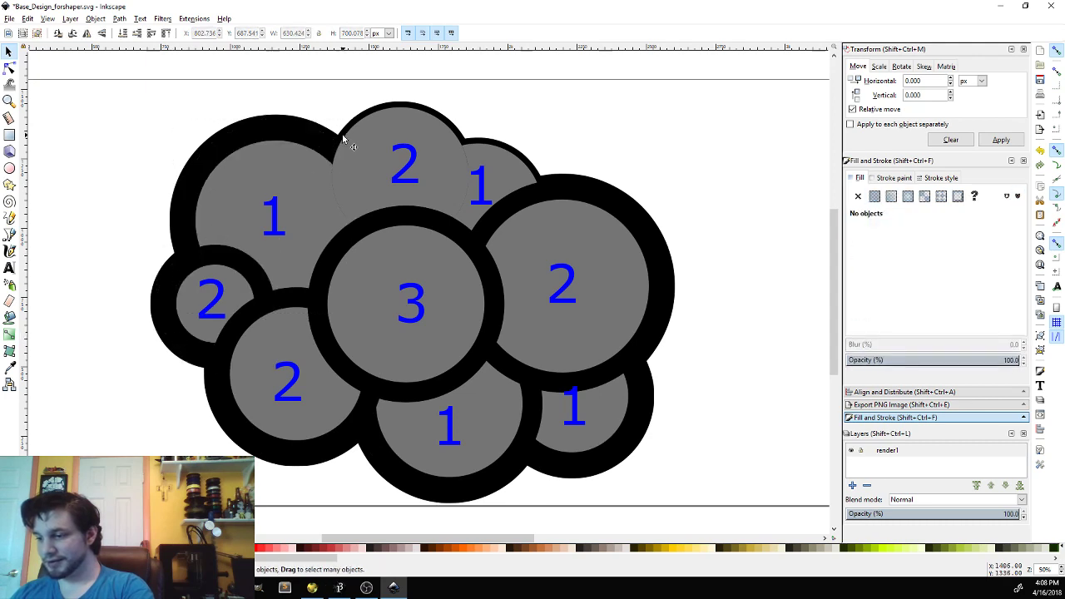
left_click(350, 136)
key("Home")
key("Escape")
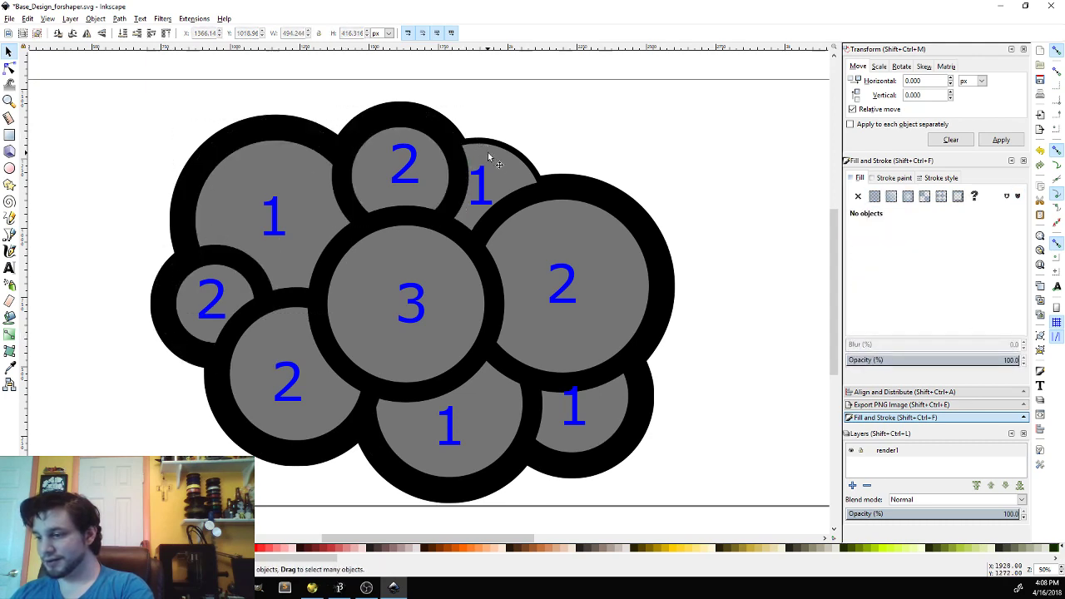
left_click(494, 159)
key("Home")
key("Escape")
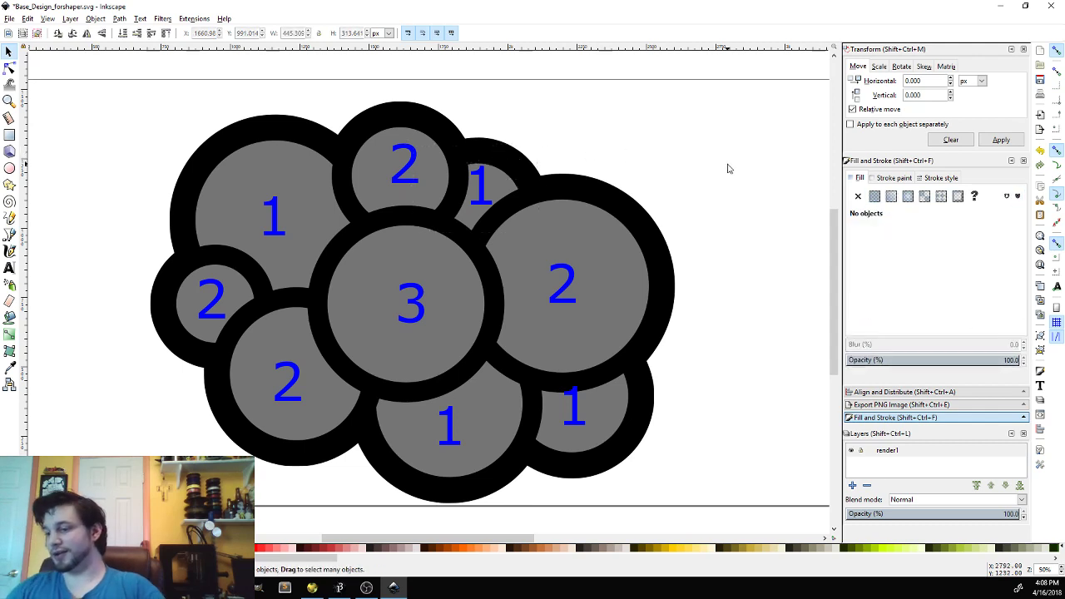